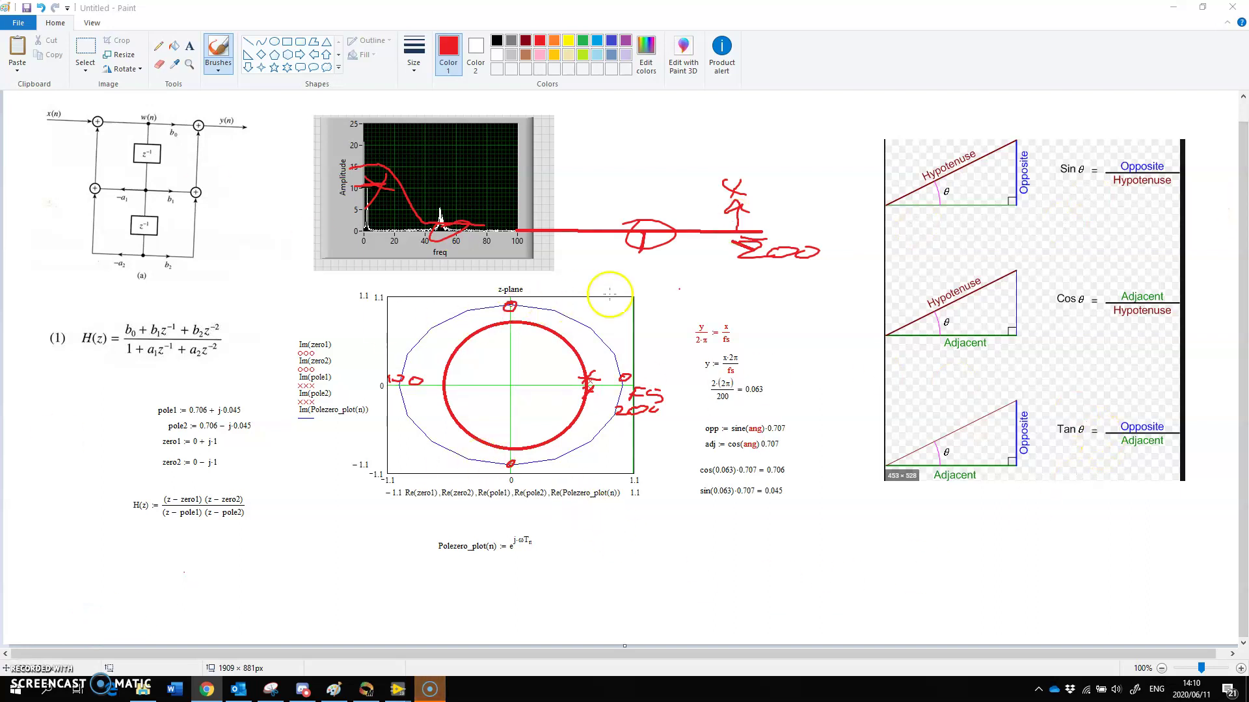
# Activate Paint and choose File > New, triggering the prompt to save changes to Untitled.
pyautogui.click(465, 416)
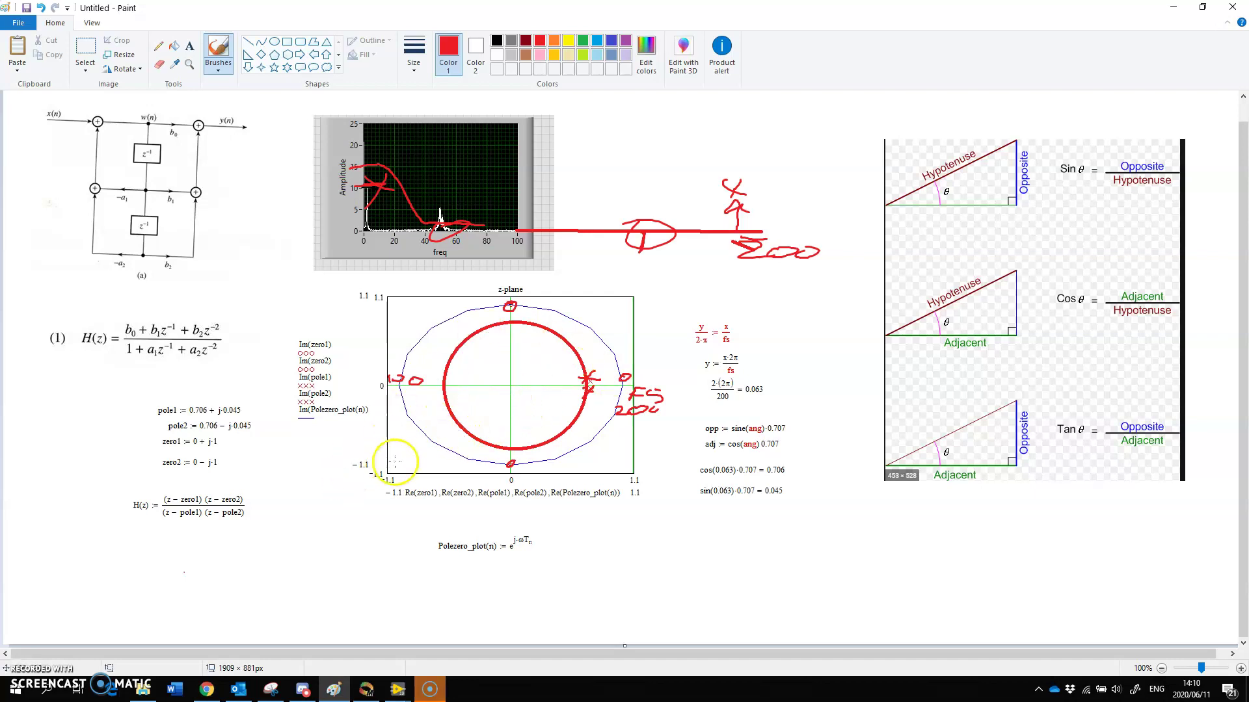
pyautogui.click(18, 23)
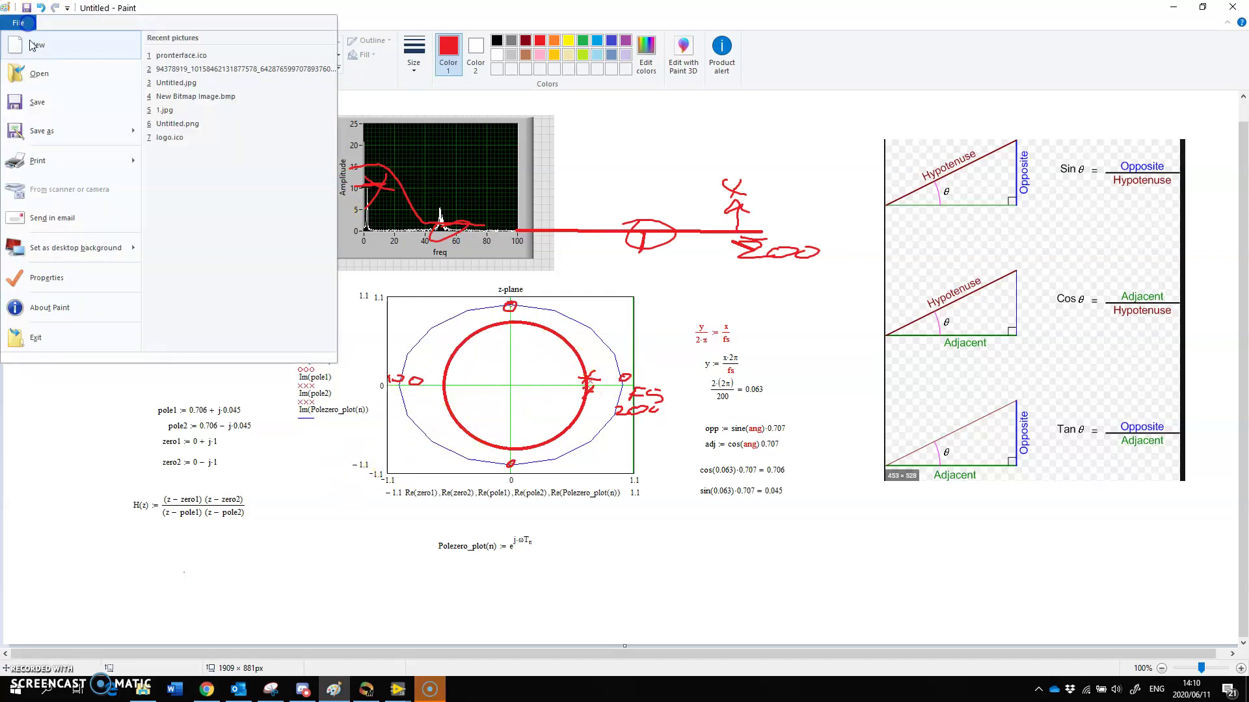
pyautogui.click(29, 49)
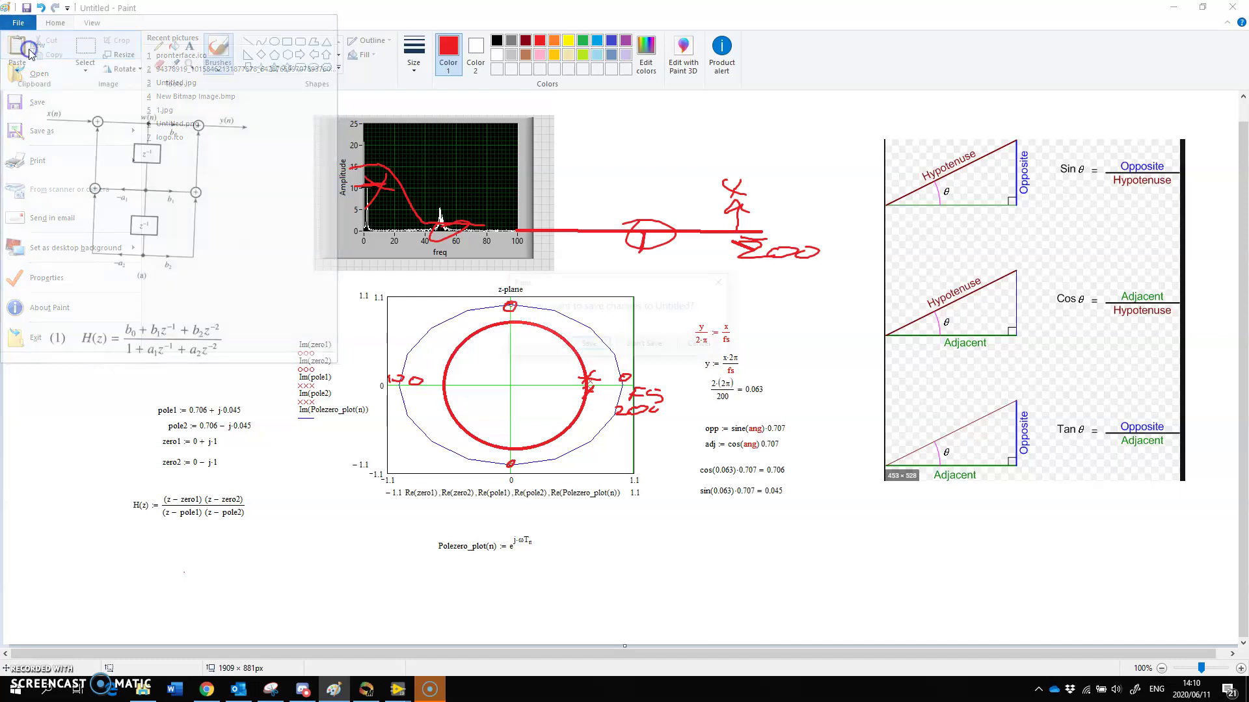
# Discard the old drawing, then paste the z-plane pole-zero plot from Mathcad and move it right.
pyautogui.click(670, 346)
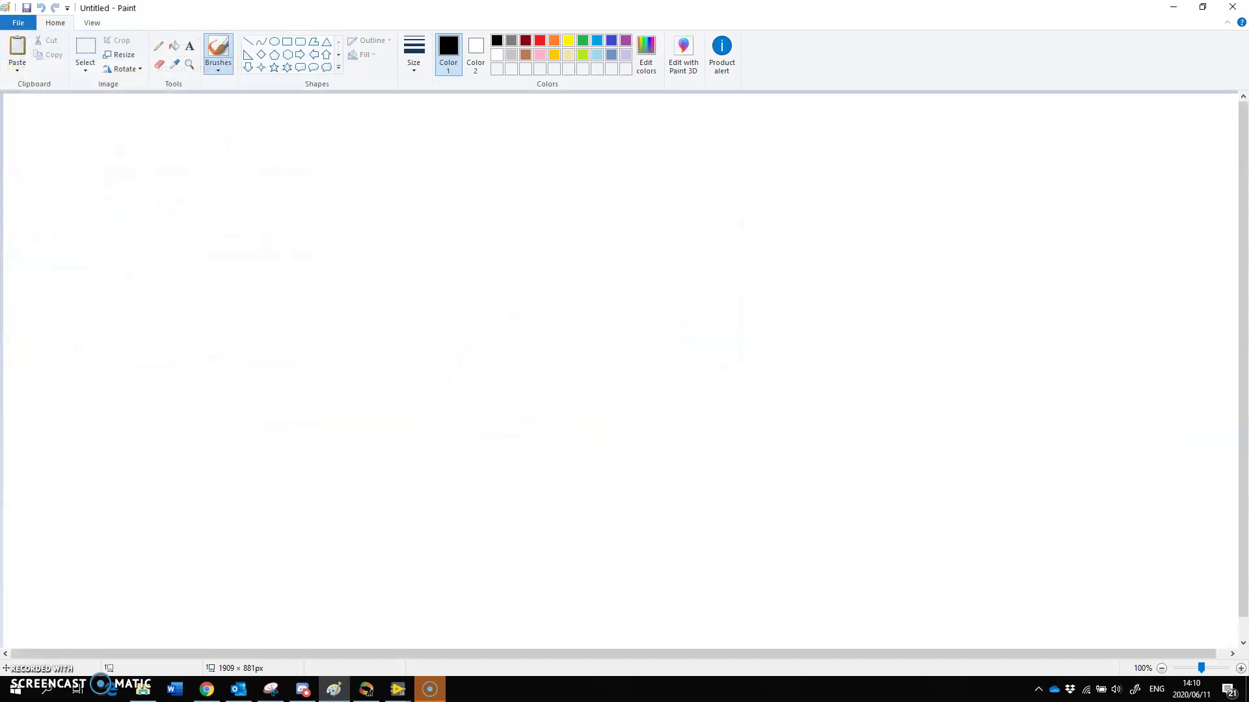
pyautogui.hotkey('alt', 'Tab')
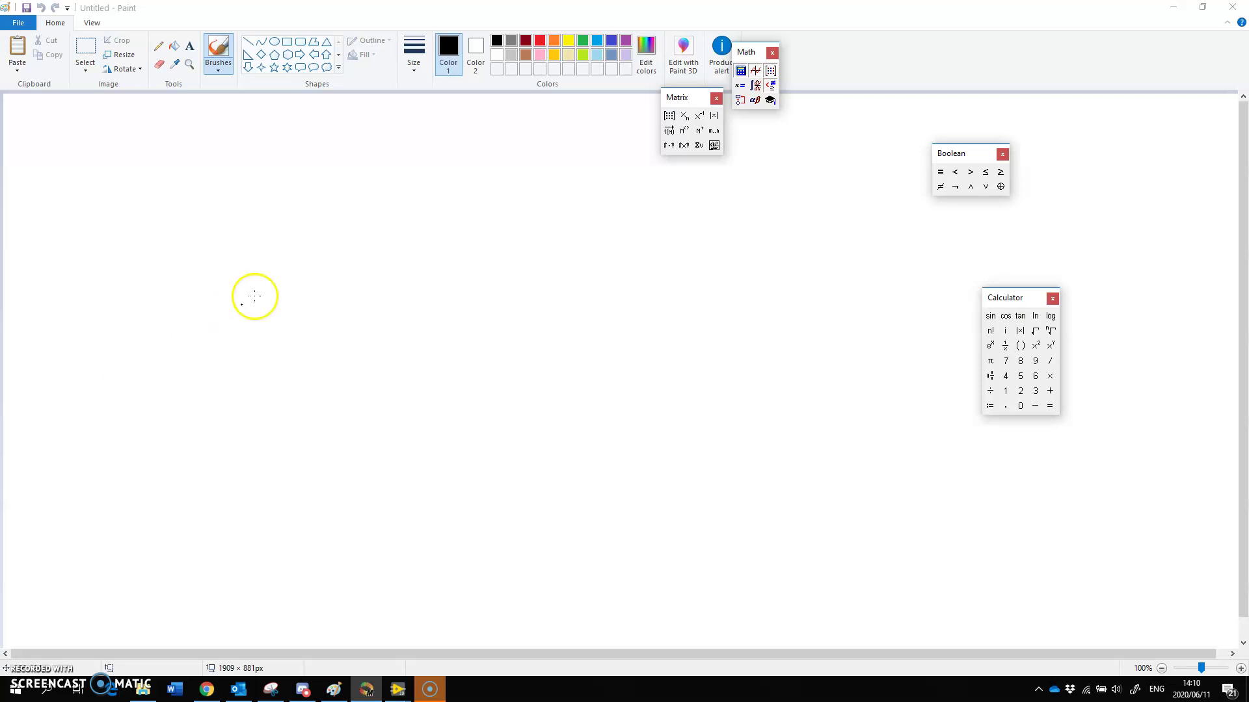
pyautogui.hotkey('alt', 'Tab')
pyautogui.hotkey('ctrl', 'v')
pyautogui.moveTo(259, 195); pyautogui.dragTo(522, 202)
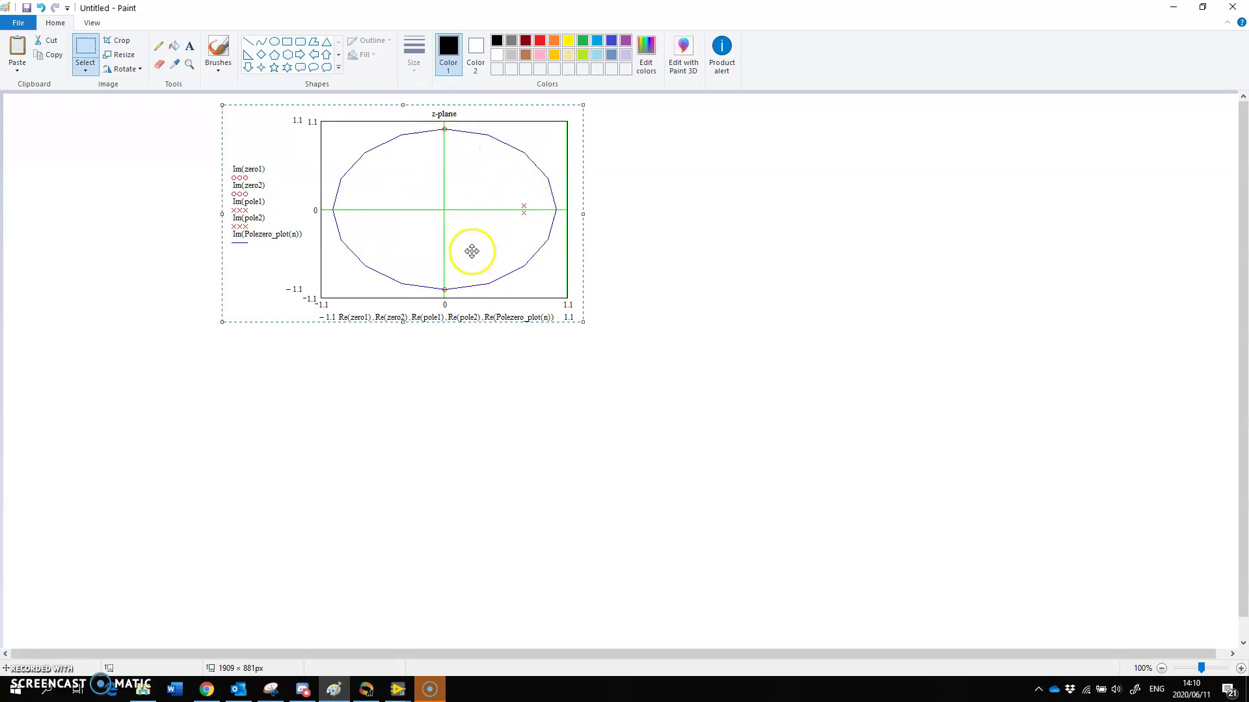
pyautogui.click(384, 418)
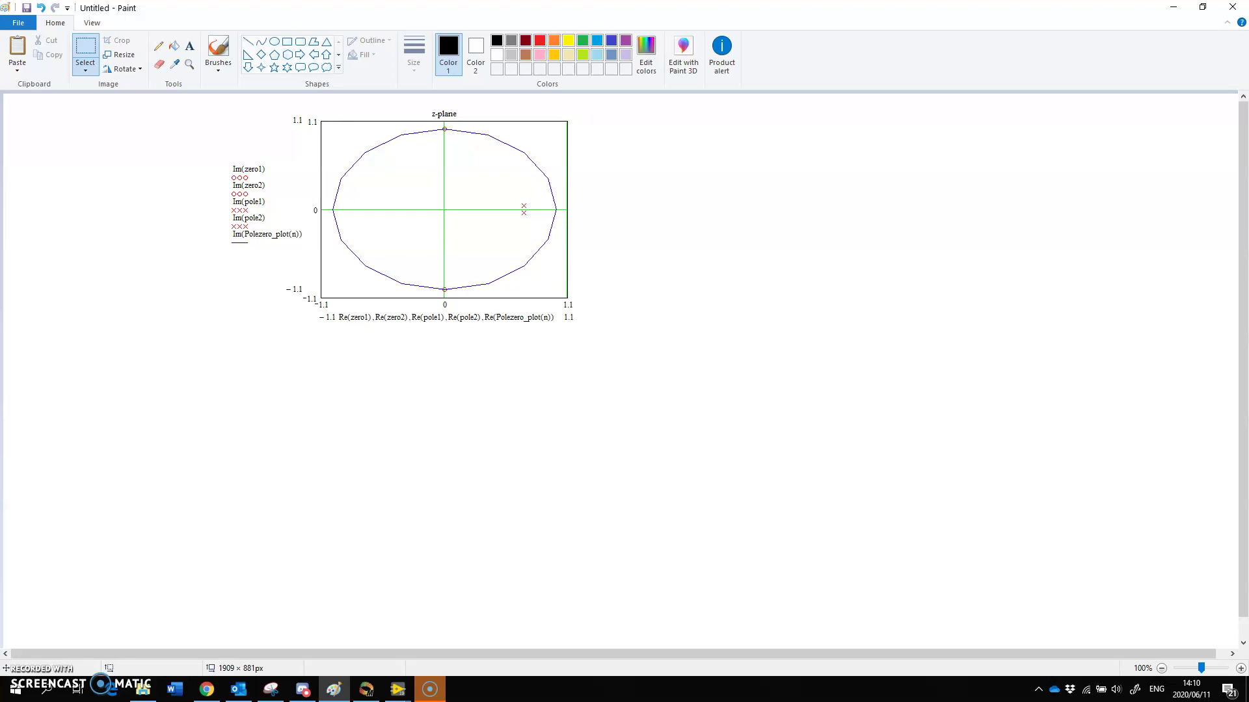
# Paste the pole1, pole2, zero1 and zero2 definitions from Mathcad to the right of the plot.
pyautogui.hotkey('alt', 'Tab')
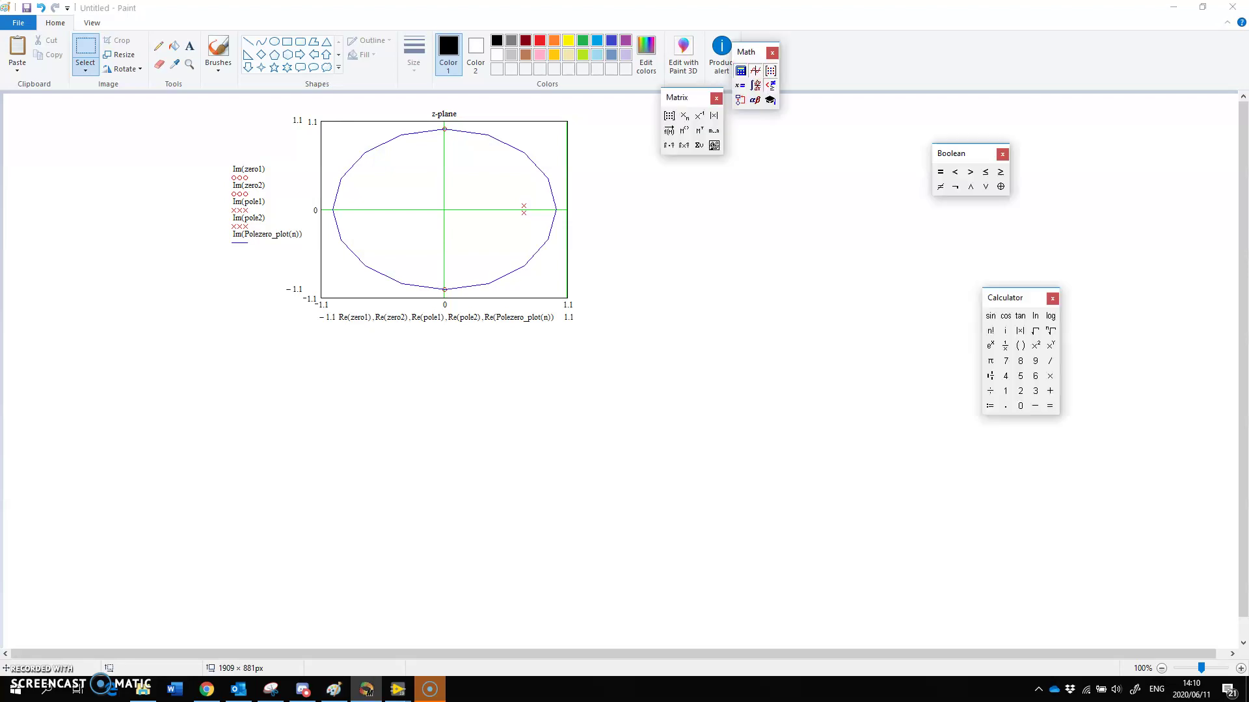
pyautogui.click(532, 237)
pyautogui.hotkey('ctrl', 'v')
pyautogui.moveTo(20, 135)
pyautogui.mouseDown()
pyautogui.moveTo(376, 177)
pyautogui.moveTo(686, 173)
pyautogui.moveTo(674, 173)
pyautogui.mouseUp()
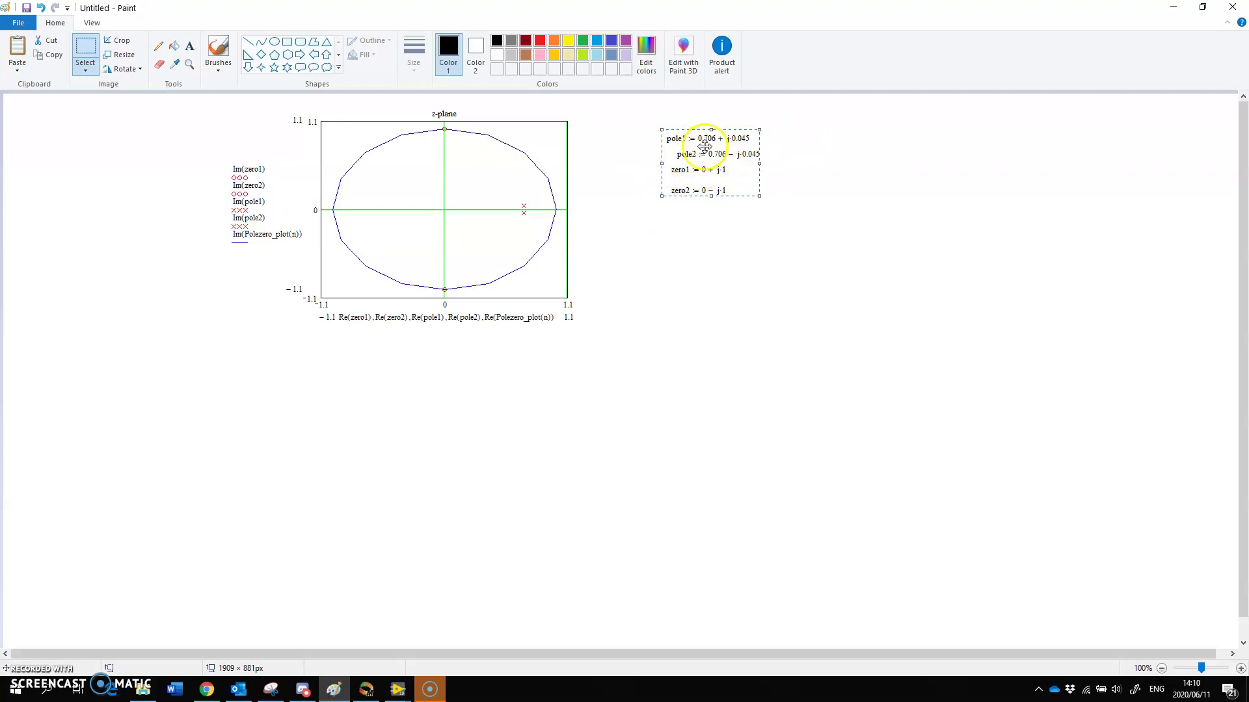
pyautogui.click(683, 287)
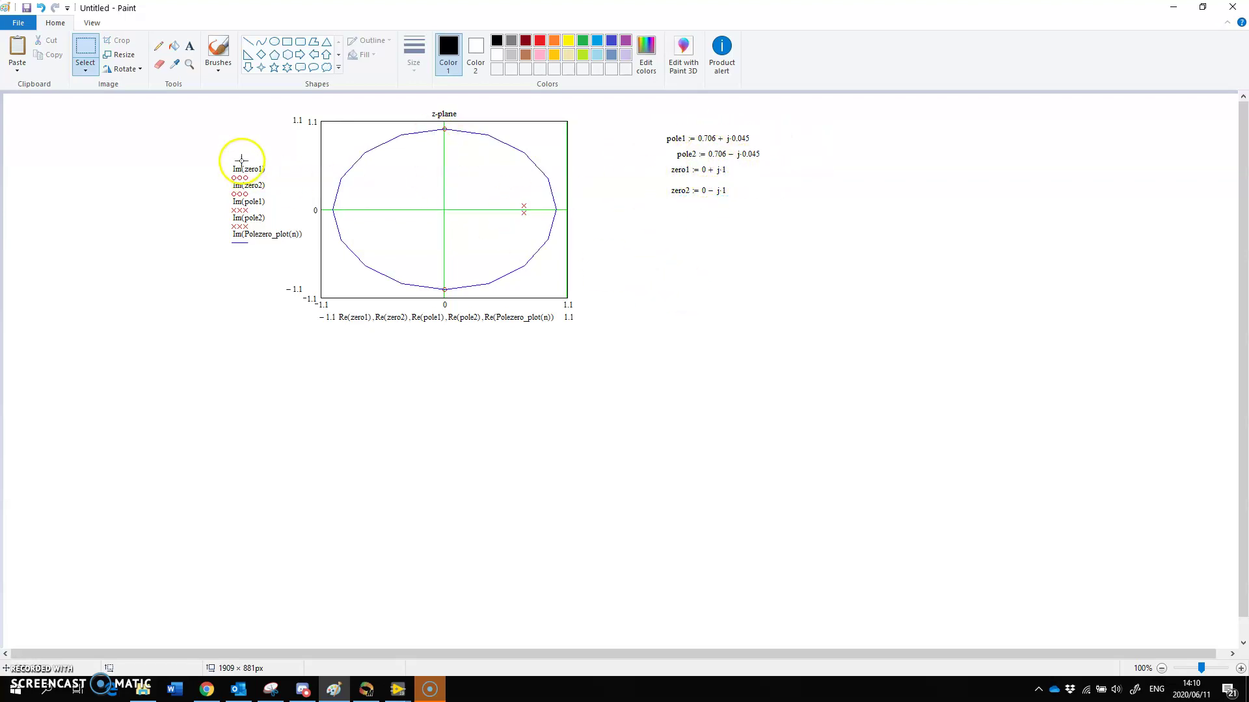
# Select the plot and definitions together and shift them toward the left.
pyautogui.moveTo(177, 121); pyautogui.dragTo(794, 307)
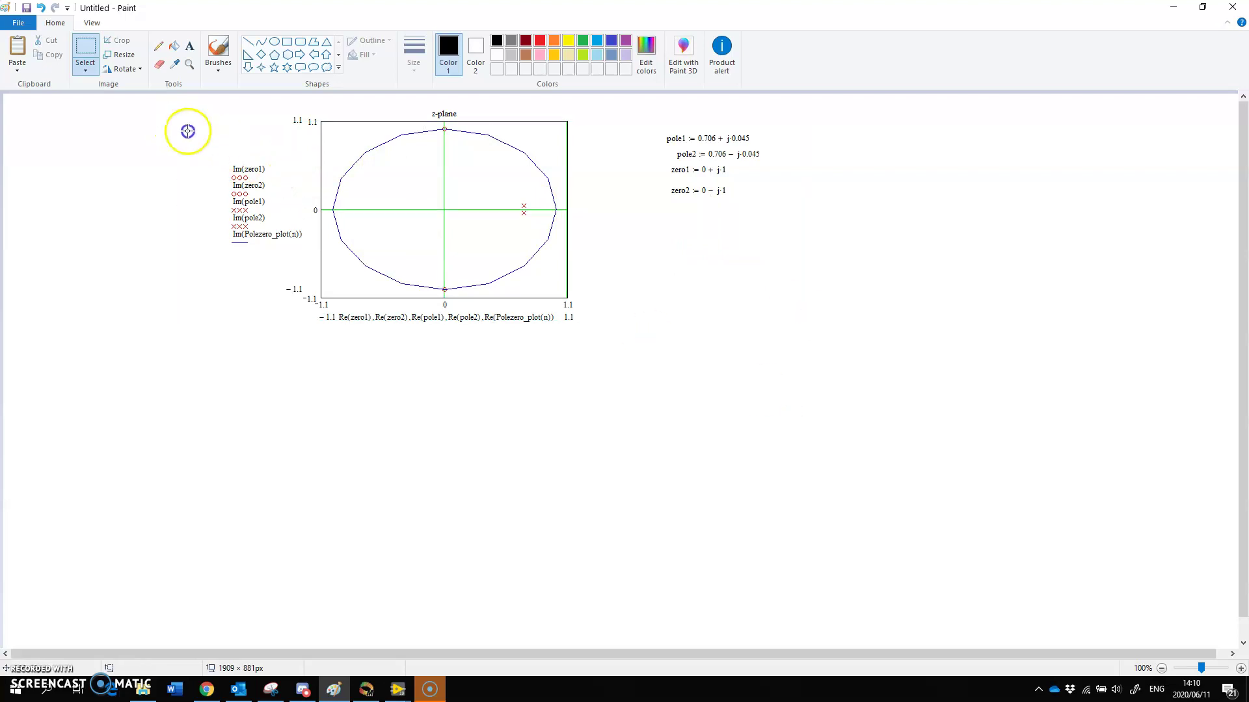
pyautogui.moveTo(188, 107); pyautogui.dragTo(846, 321)
pyautogui.moveTo(457, 232); pyautogui.dragTo(272, 244)
pyautogui.click(415, 486)
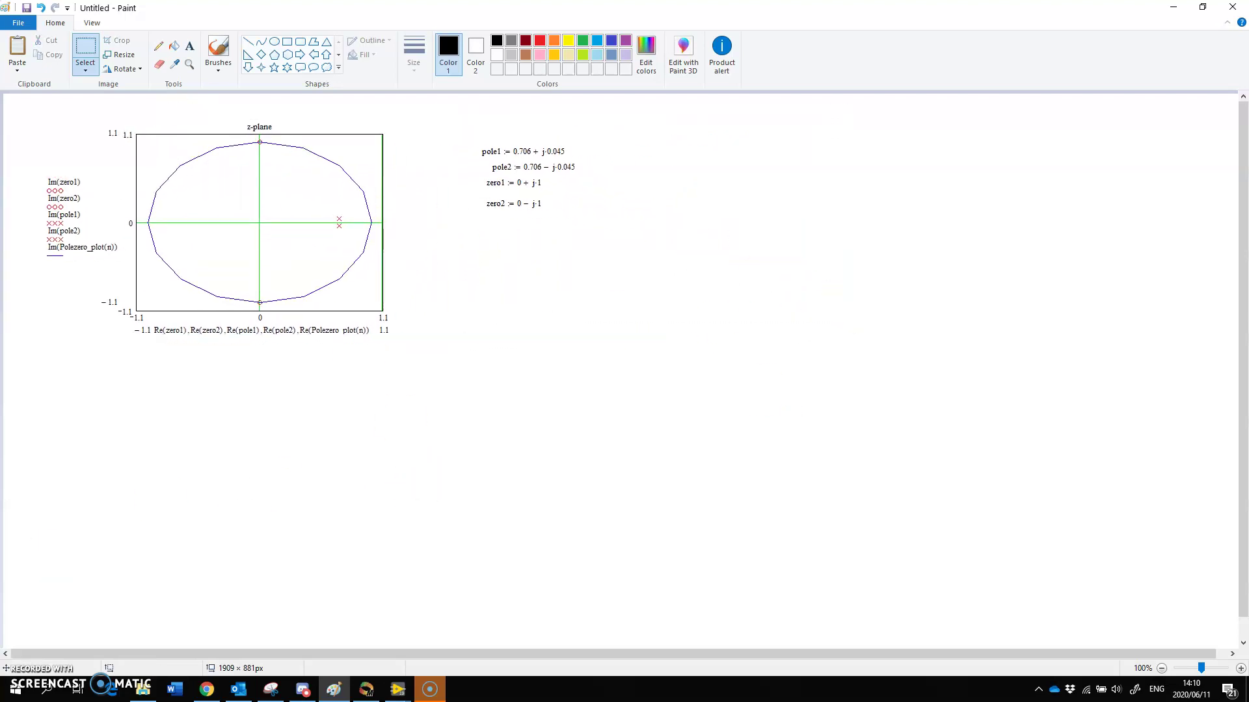
# Paste the H(n) formula from Mathcad below the z-plane plot.
pyautogui.hotkey('alt', 'Tab')
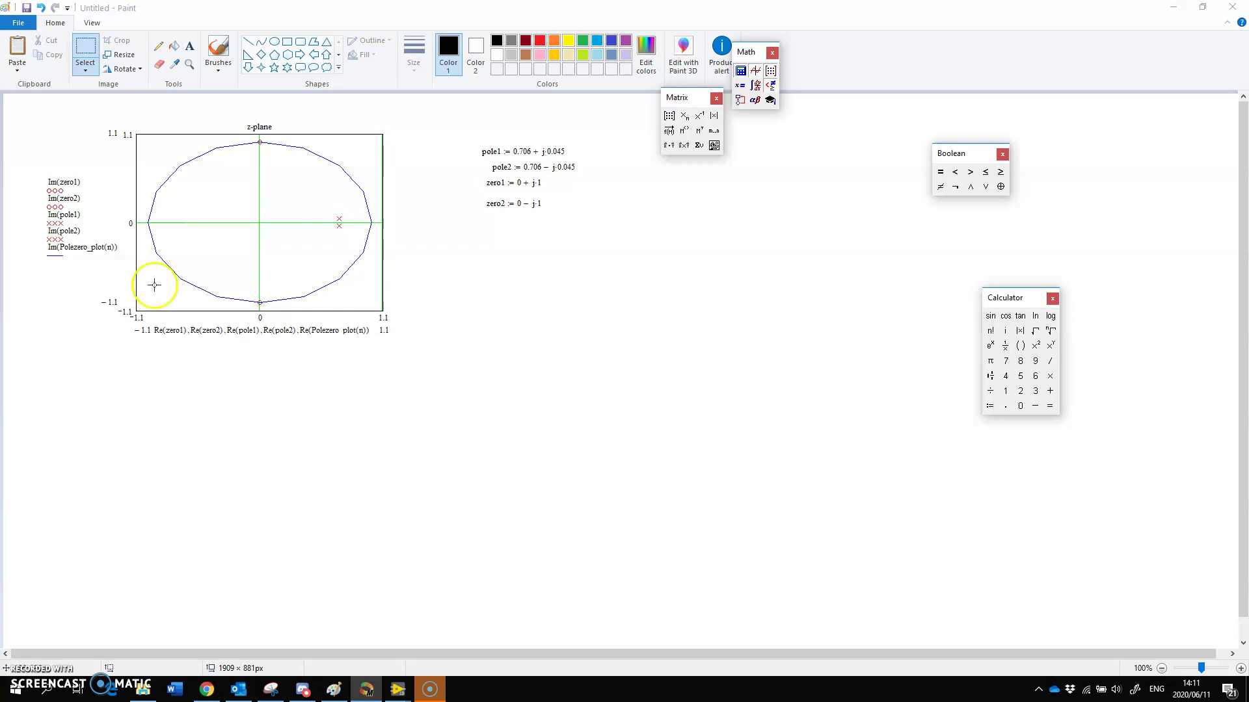
pyautogui.click(316, 432)
pyautogui.hotkey('ctrl', 'v')
pyautogui.moveTo(73, 113)
pyautogui.mouseDown()
pyautogui.moveTo(345, 421)
pyautogui.moveTo(321, 413)
pyautogui.mouseUp()
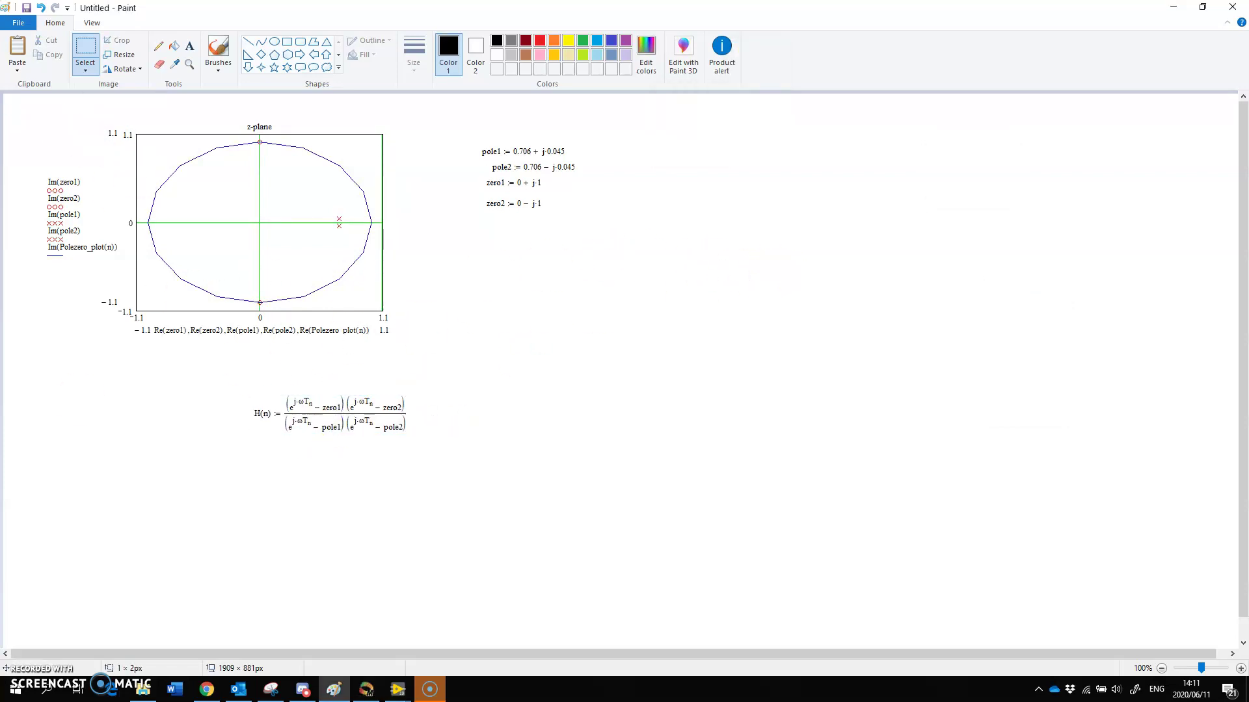
# Paste the H(z) formula and arrange it directly above H(n).
pyautogui.hotkey('alt', 'Tab')
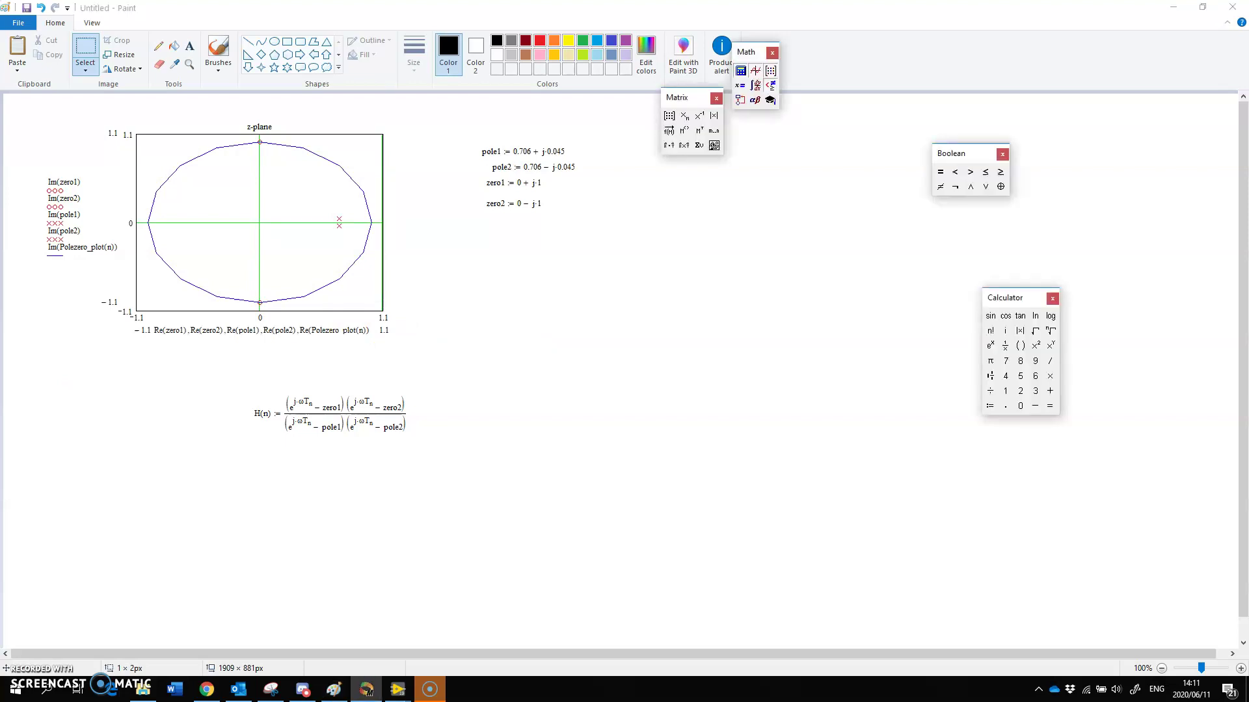
pyautogui.click(307, 389)
pyautogui.hotkey('ctrl', 'v')
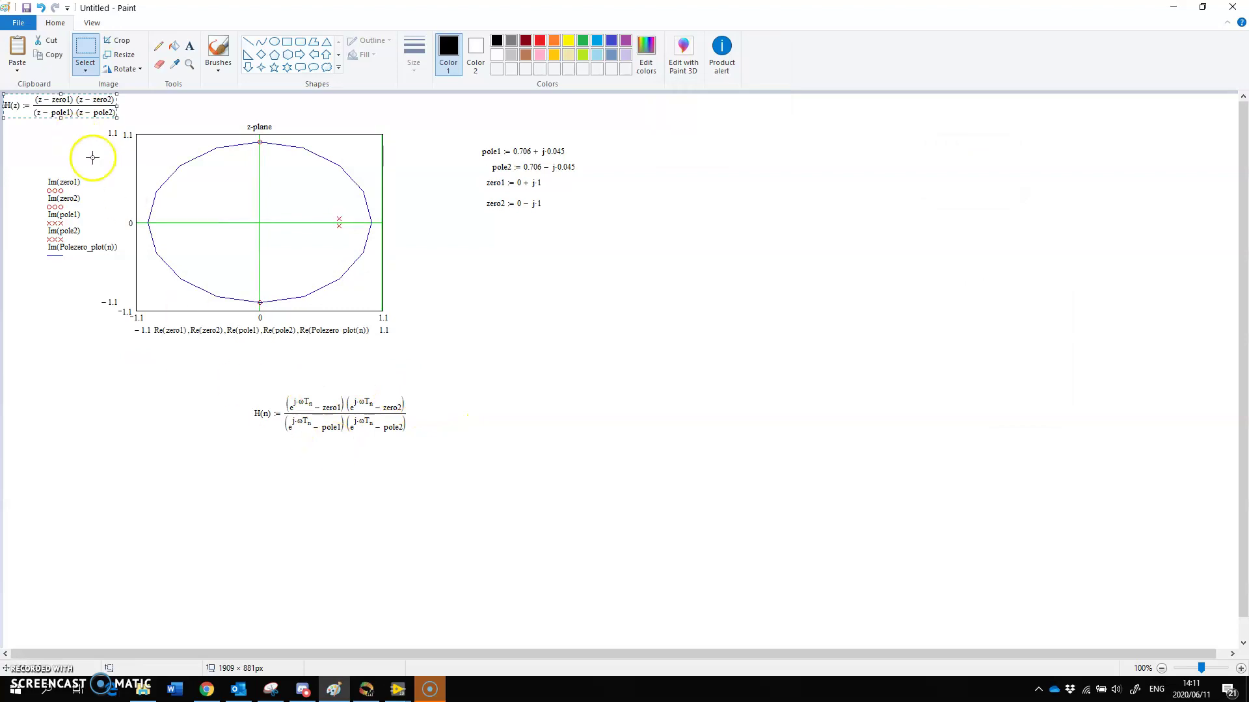
pyautogui.moveTo(237, 390); pyautogui.dragTo(412, 466)
pyautogui.moveTo(360, 423); pyautogui.dragTo(347, 459)
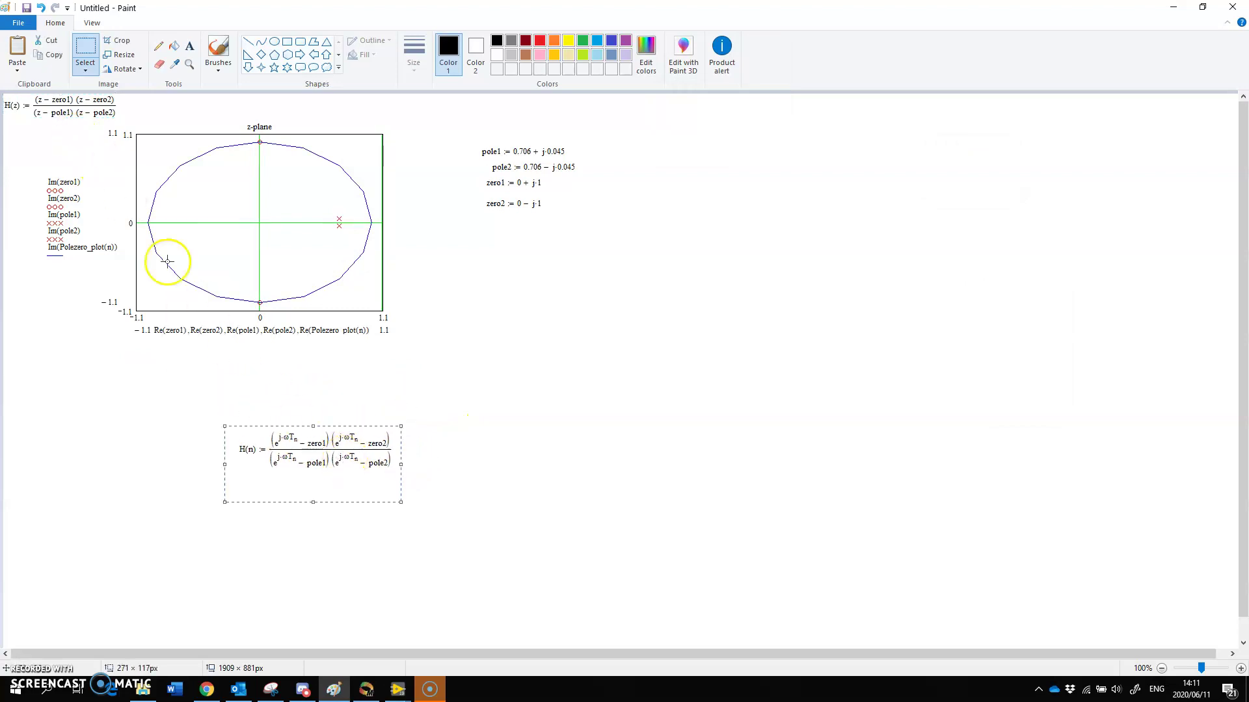
pyautogui.moveTo(127, 122); pyautogui.dragTo(300, 392)
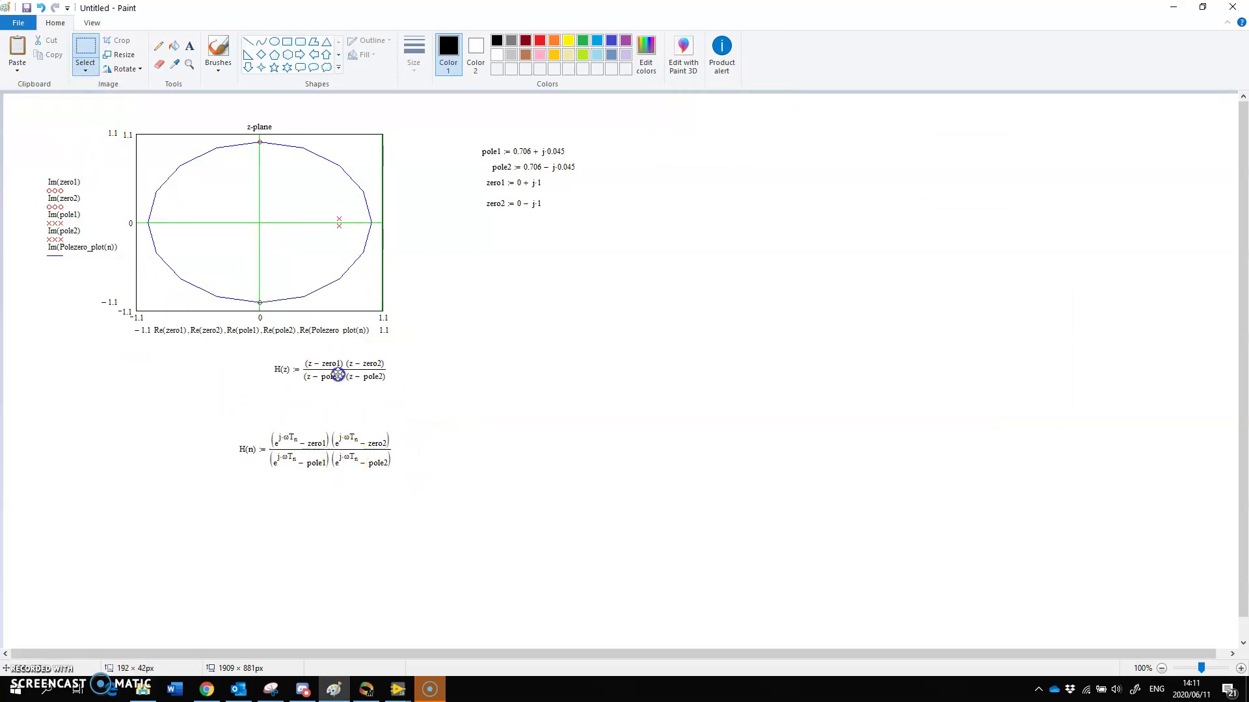
# Set H(z) above H(n), then paste 2π/16 = 0.393, n := 0..16 and ωTn := 0.393·n beside them.
pyautogui.click(294, 371)
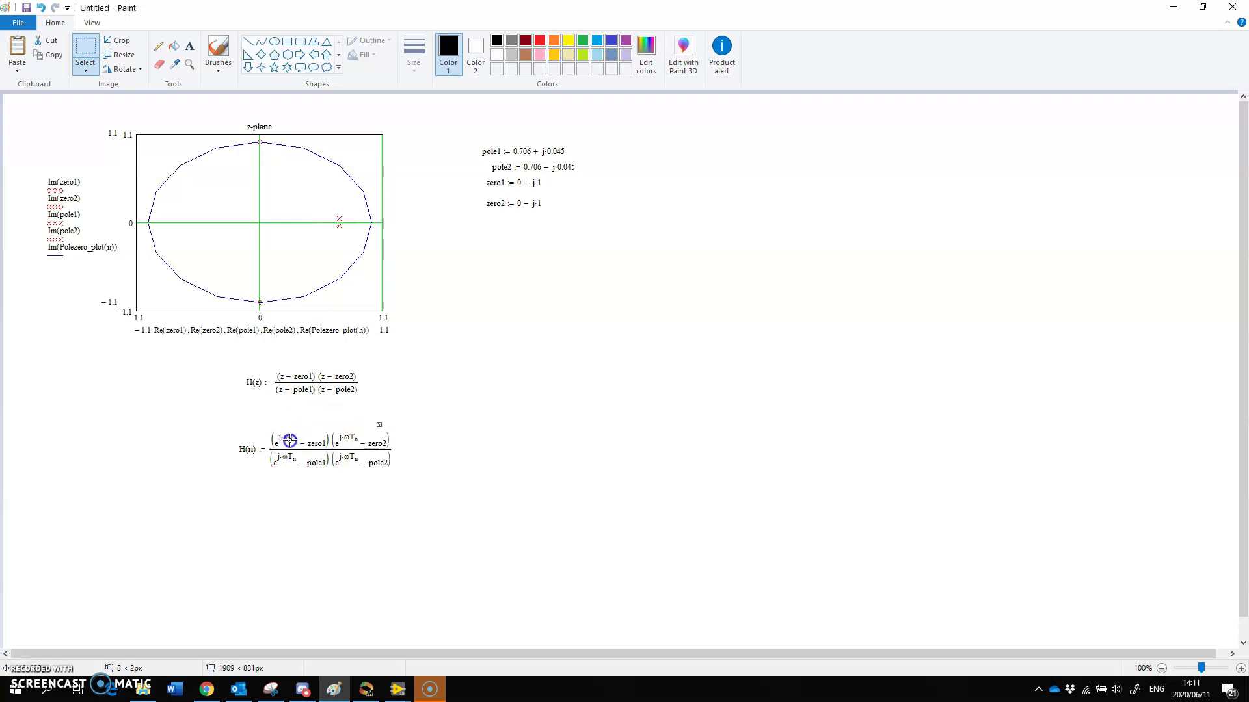
pyautogui.hotkey('alt', 'Tab')
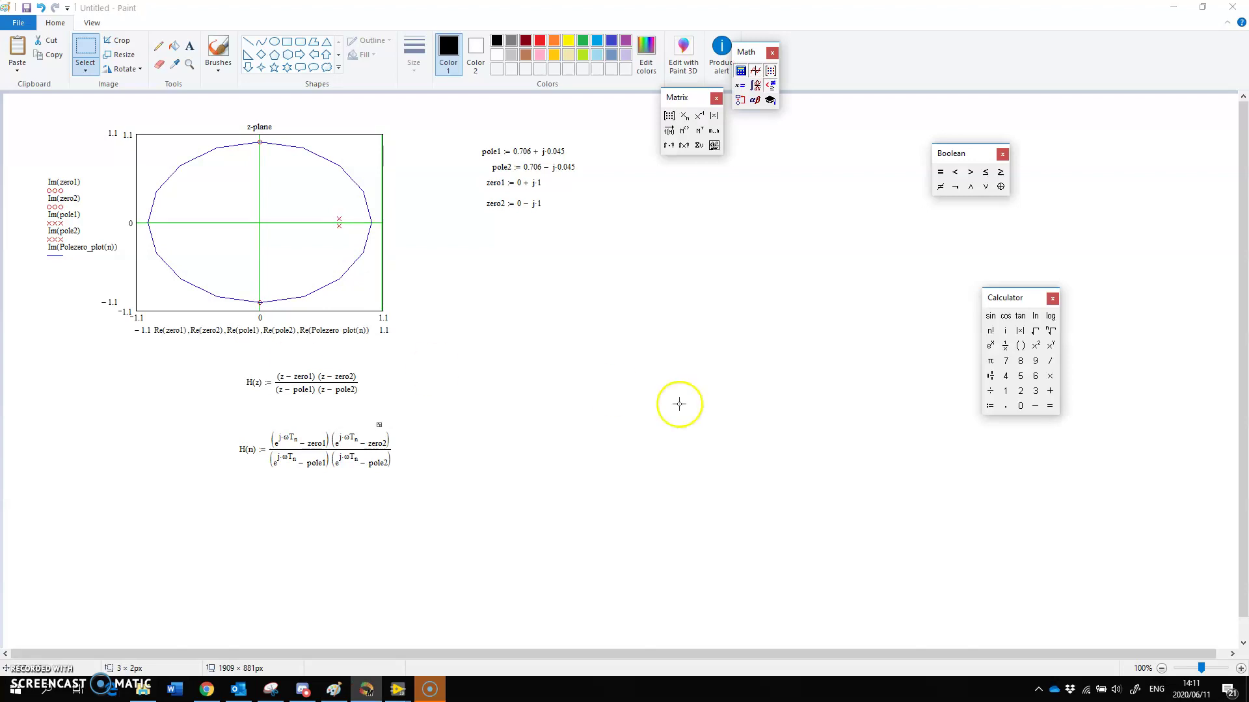
pyautogui.hotkey('alt', 'Tab')
pyautogui.hotkey('ctrl', 'v')
pyautogui.moveTo(57, 145); pyautogui.dragTo(520, 414)
pyautogui.click(403, 437)
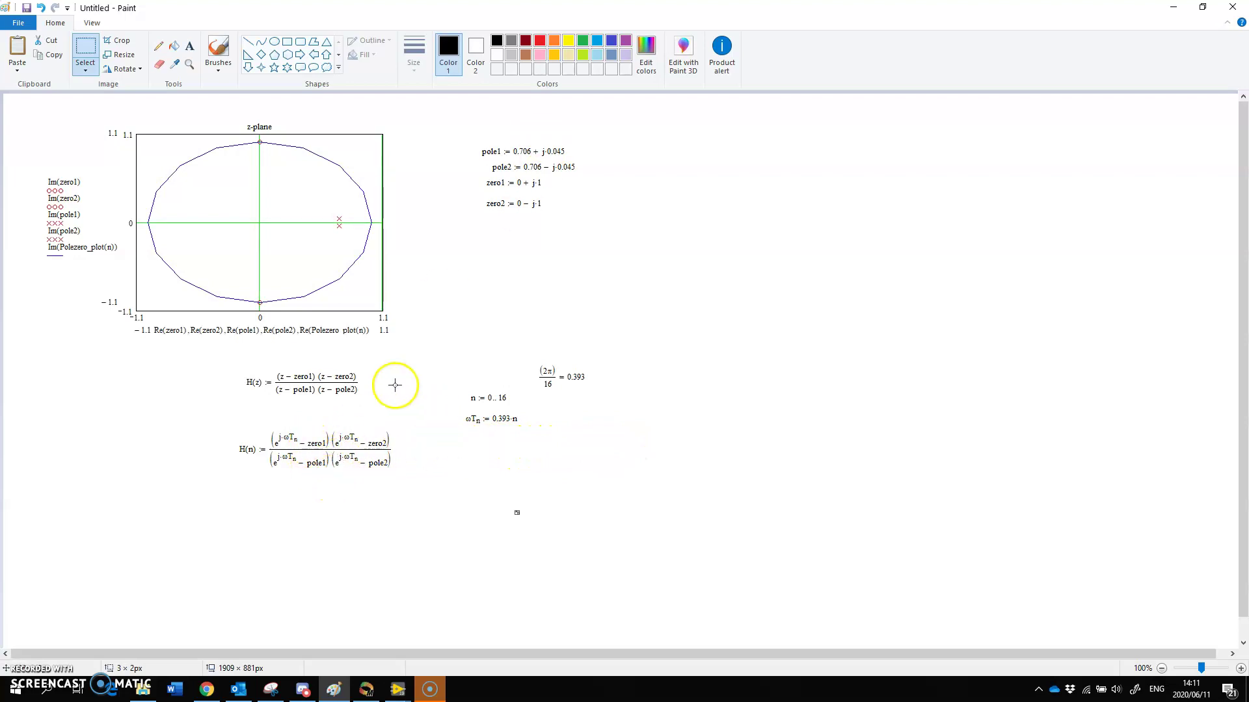
pyautogui.click(535, 514)
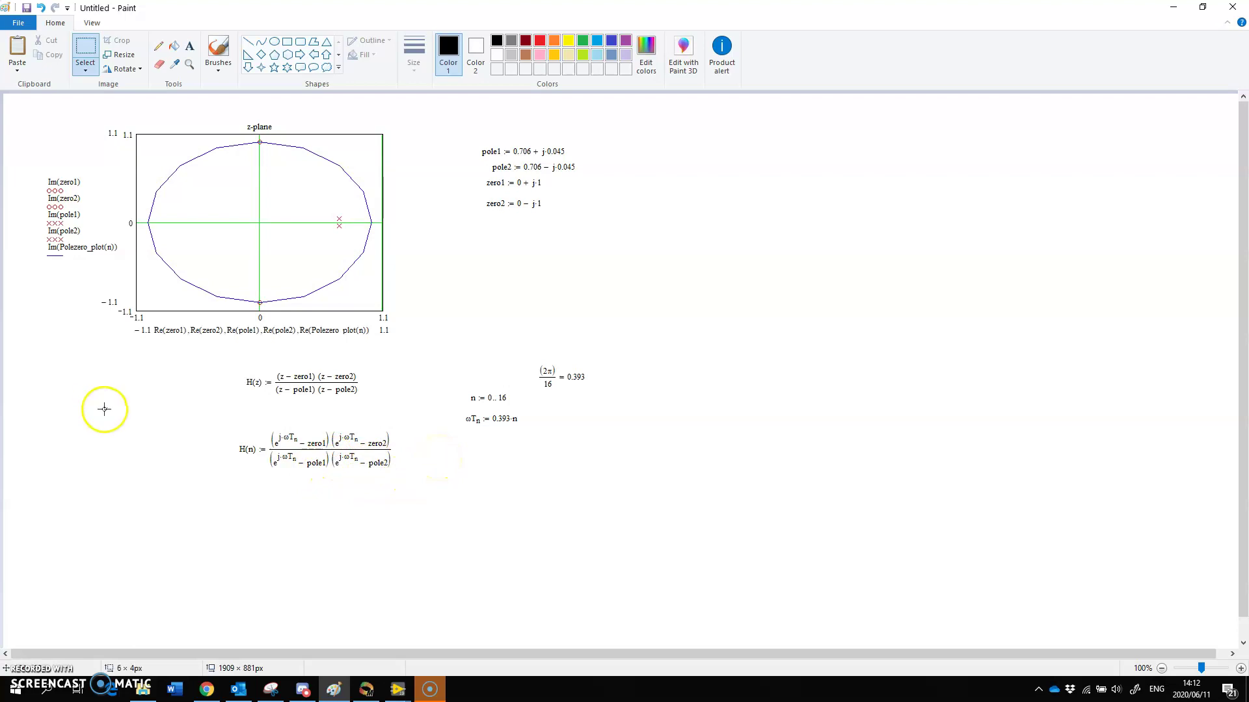
pyautogui.moveTo(104, 409); pyautogui.dragTo(113, 411)
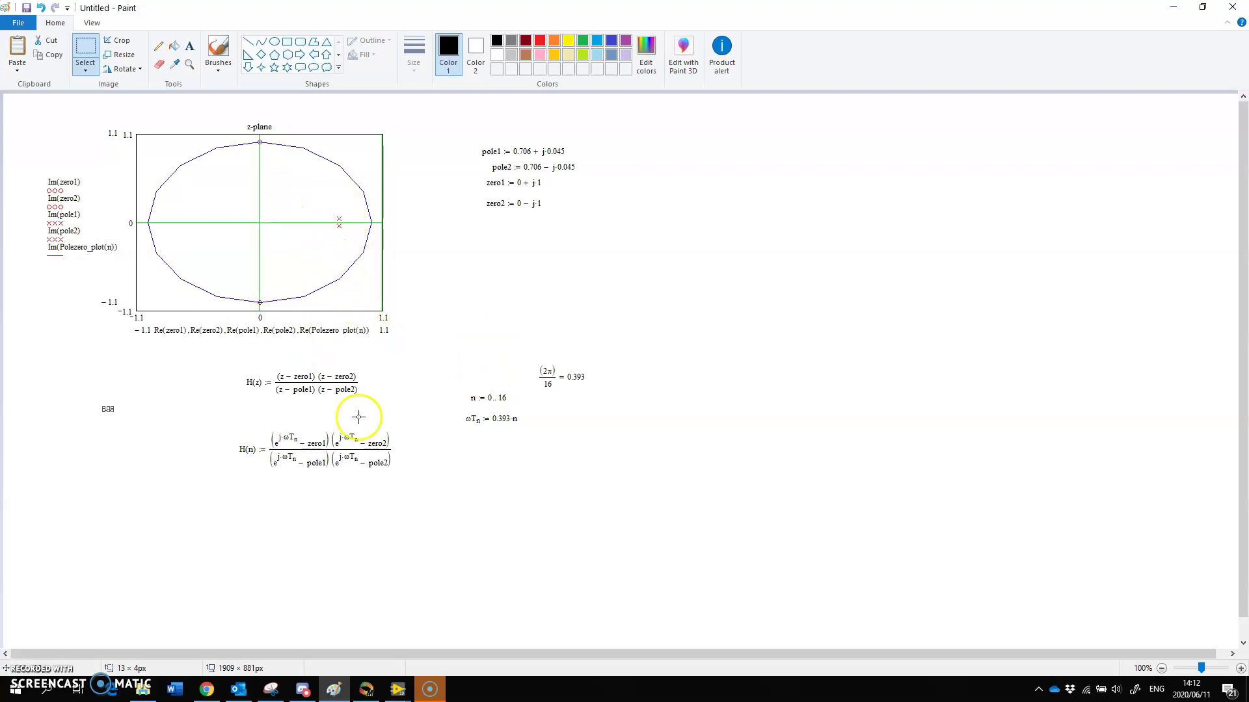
pyautogui.moveTo(478, 480); pyautogui.dragTo(485, 483)
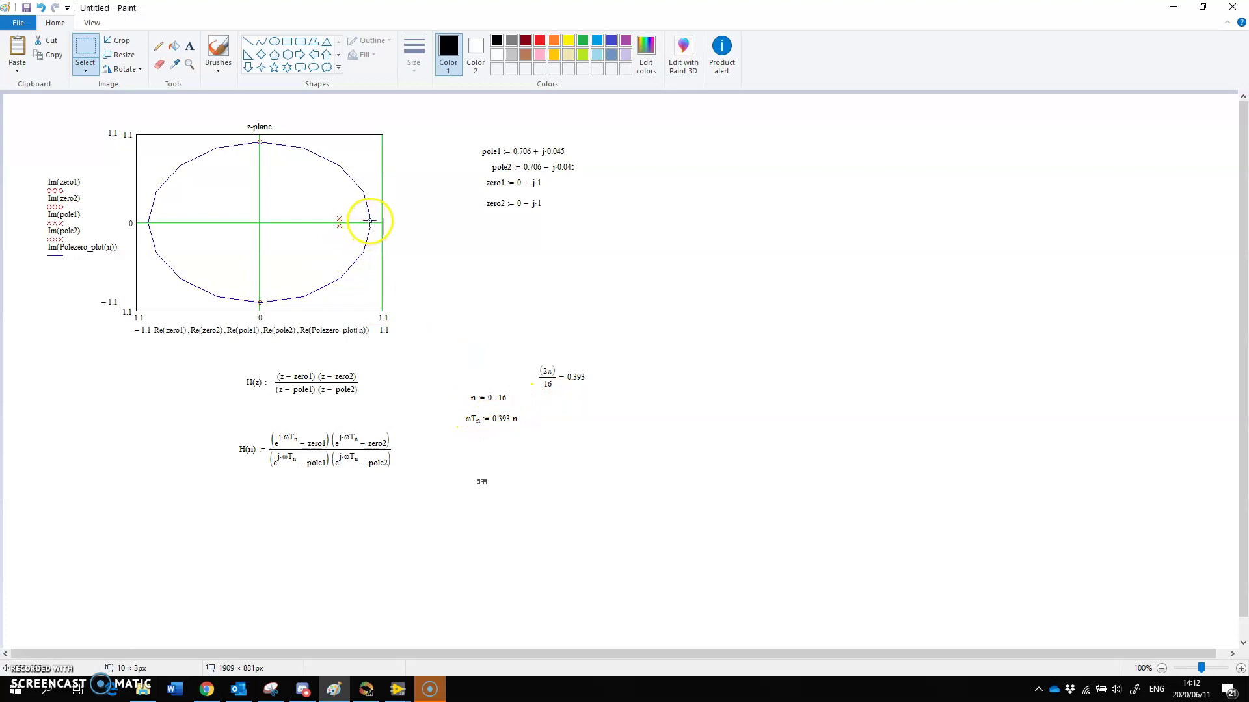
pyautogui.click(372, 180)
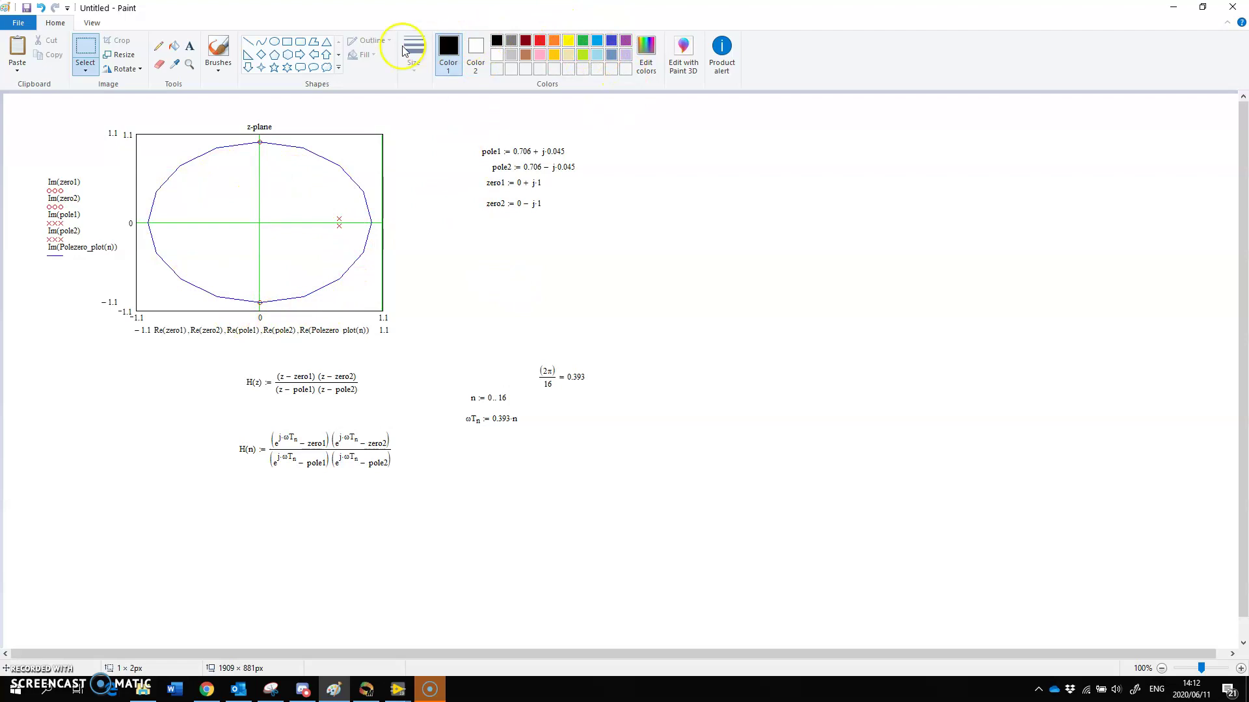
# With the brush, sketch black axes and a decaying curve below the H(n) formula.
pyautogui.click(223, 51)
pyautogui.moveTo(141, 505)
pyautogui.mouseDown()
pyautogui.moveTo(143, 558)
pyautogui.moveTo(461, 567)
pyautogui.mouseUp()
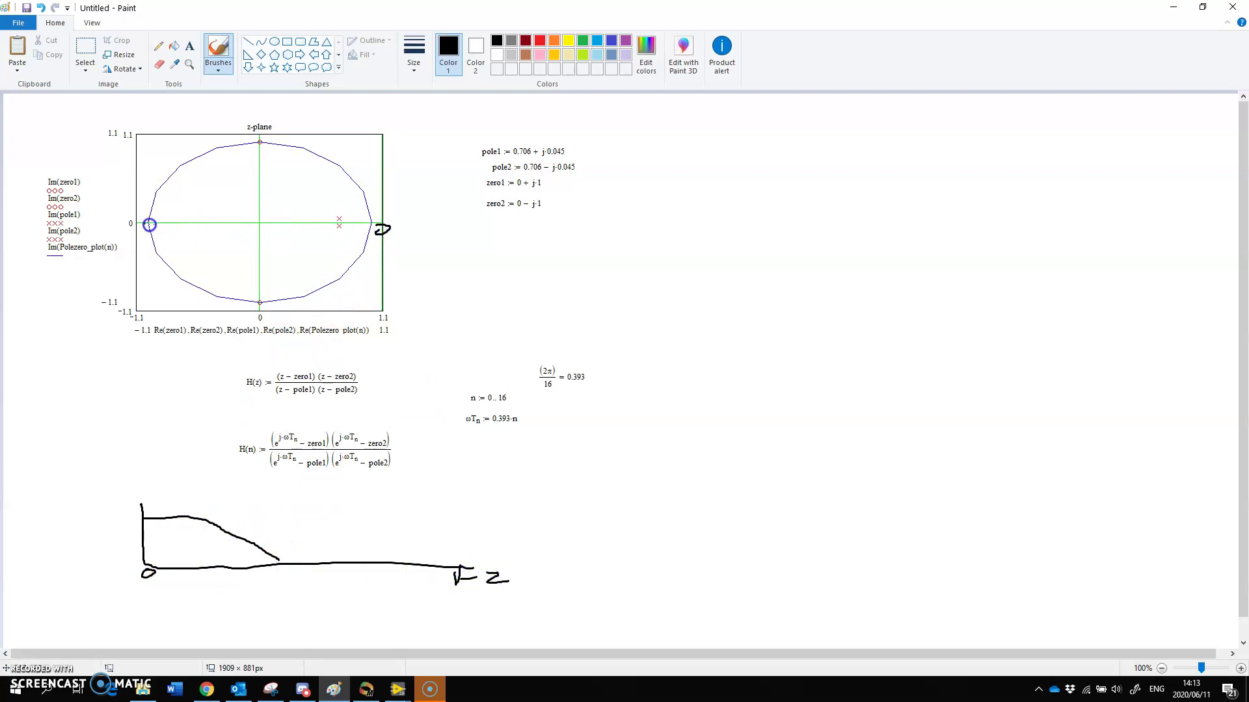
# Brush marks from the unit circle toward the pole pair and circle 'n := 0..16'.
pyautogui.click(364, 192)
pyautogui.moveTo(372, 222)
pyautogui.mouseDown()
pyautogui.moveTo(343, 221)
pyautogui.moveTo(352, 200)
pyautogui.moveTo(338, 207)
pyautogui.mouseUp()
pyautogui.click(527, 391)
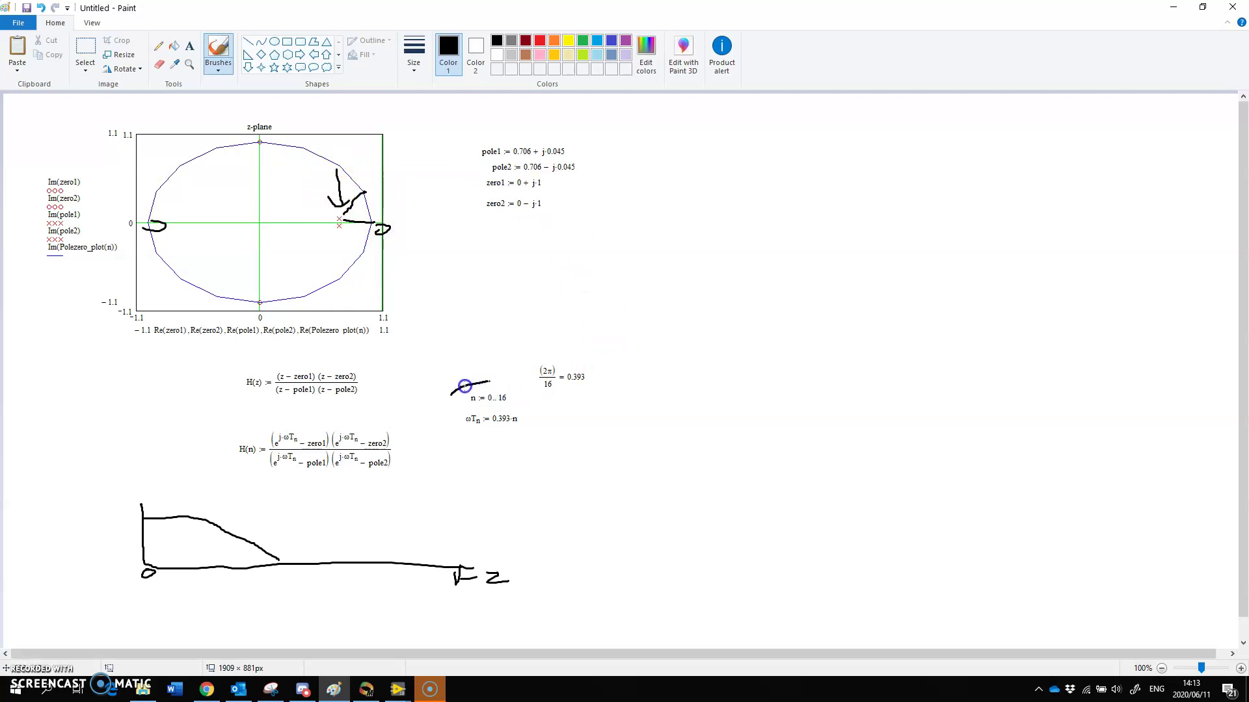
pyautogui.moveTo(510, 381); pyautogui.dragTo(484, 384)
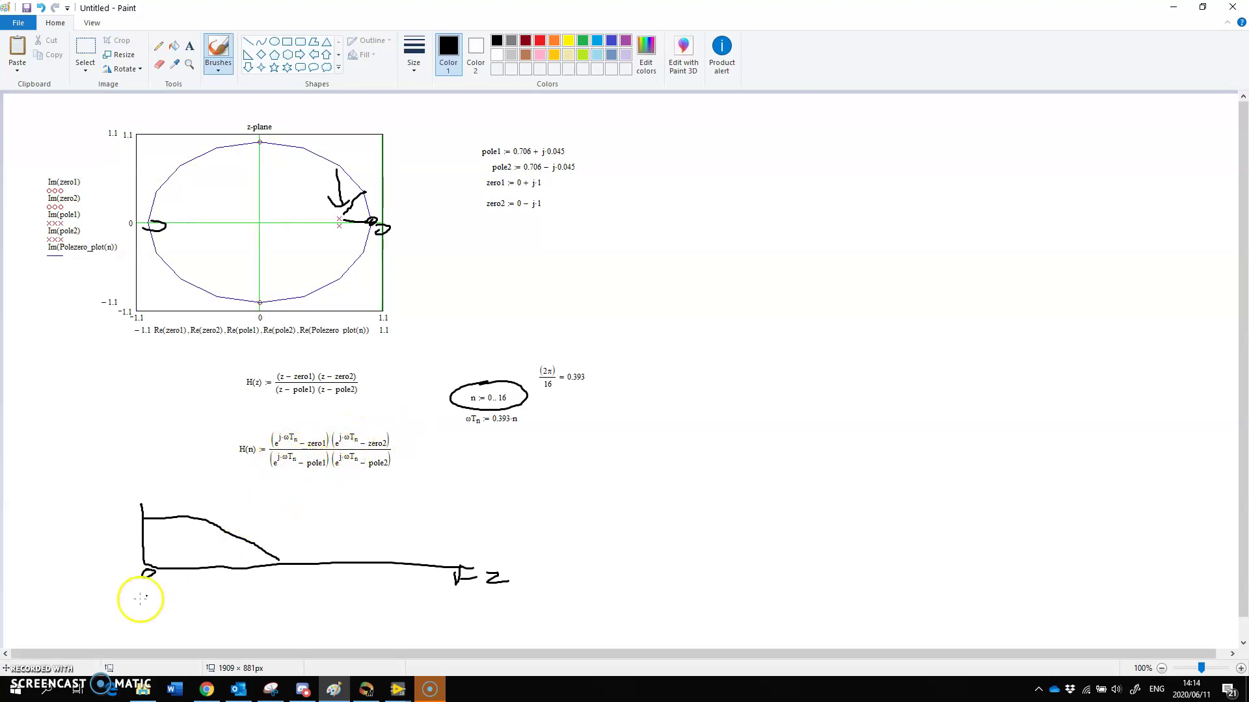
# Add an arrowhead and a small dot to the black axis sketch, then switch to Mathcad.
pyautogui.moveTo(198, 570); pyautogui.dragTo(266, 582)
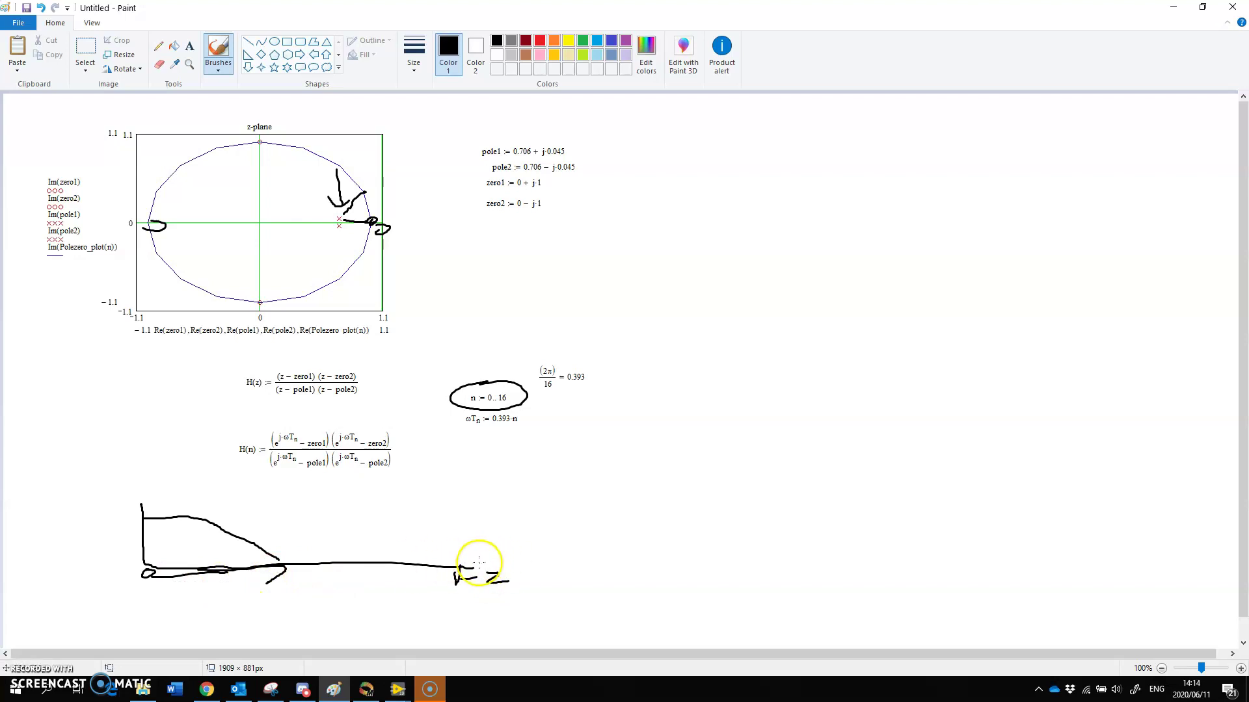
pyautogui.click(81, 554)
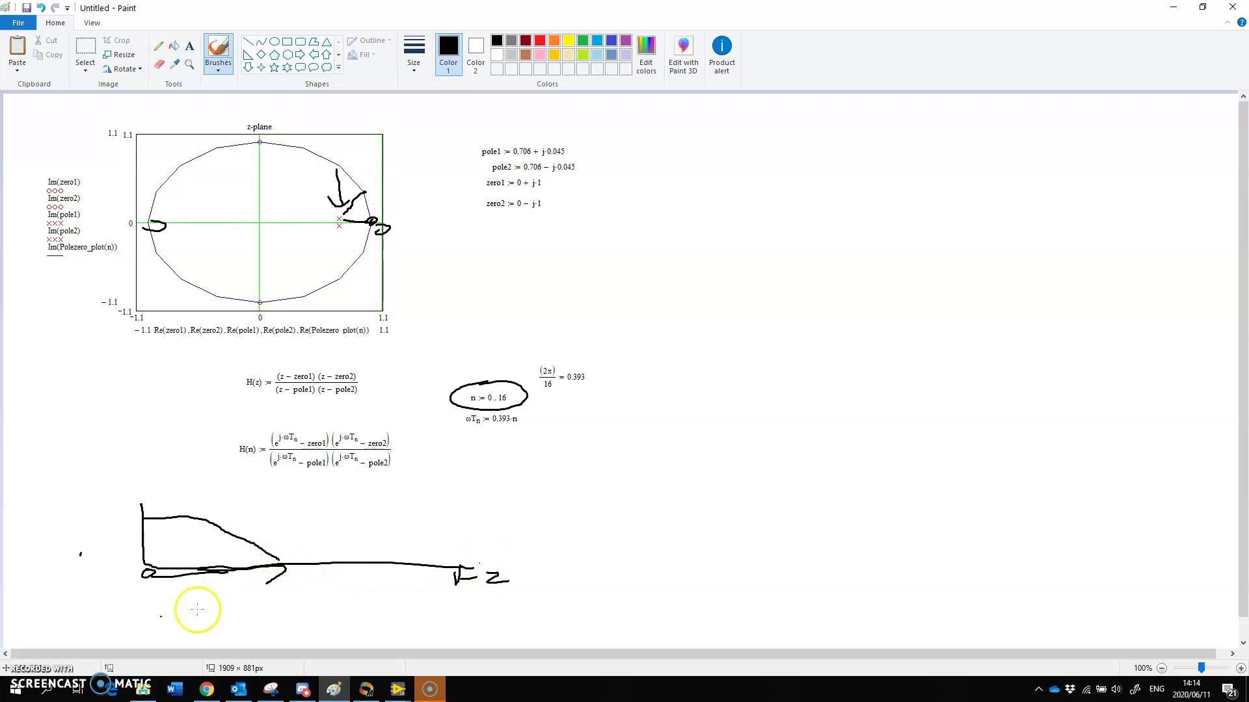
pyautogui.hotkey('alt', 'Tab')
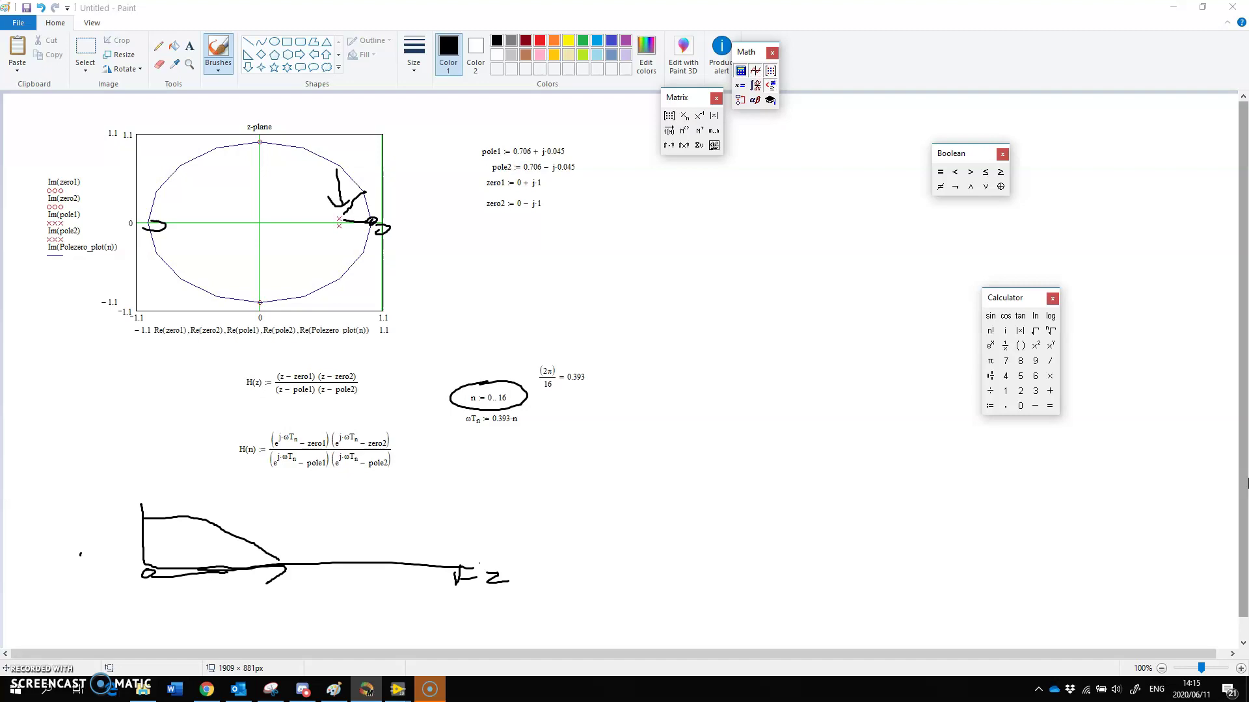
# Paste the |H(n)| magnitude plot and place it at the lower right beside the black sketch.
pyautogui.click(666, 441)
pyautogui.hotkey('ctrl', 'v')
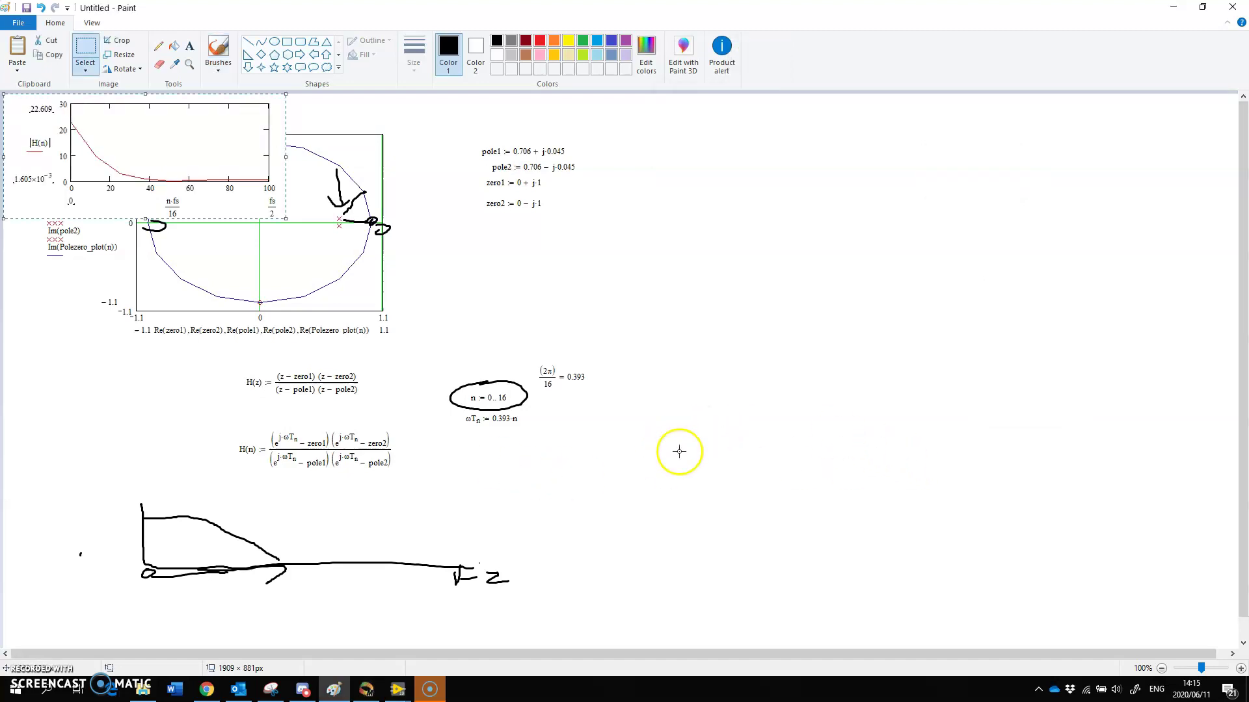
pyautogui.moveTo(173, 164); pyautogui.dragTo(741, 531)
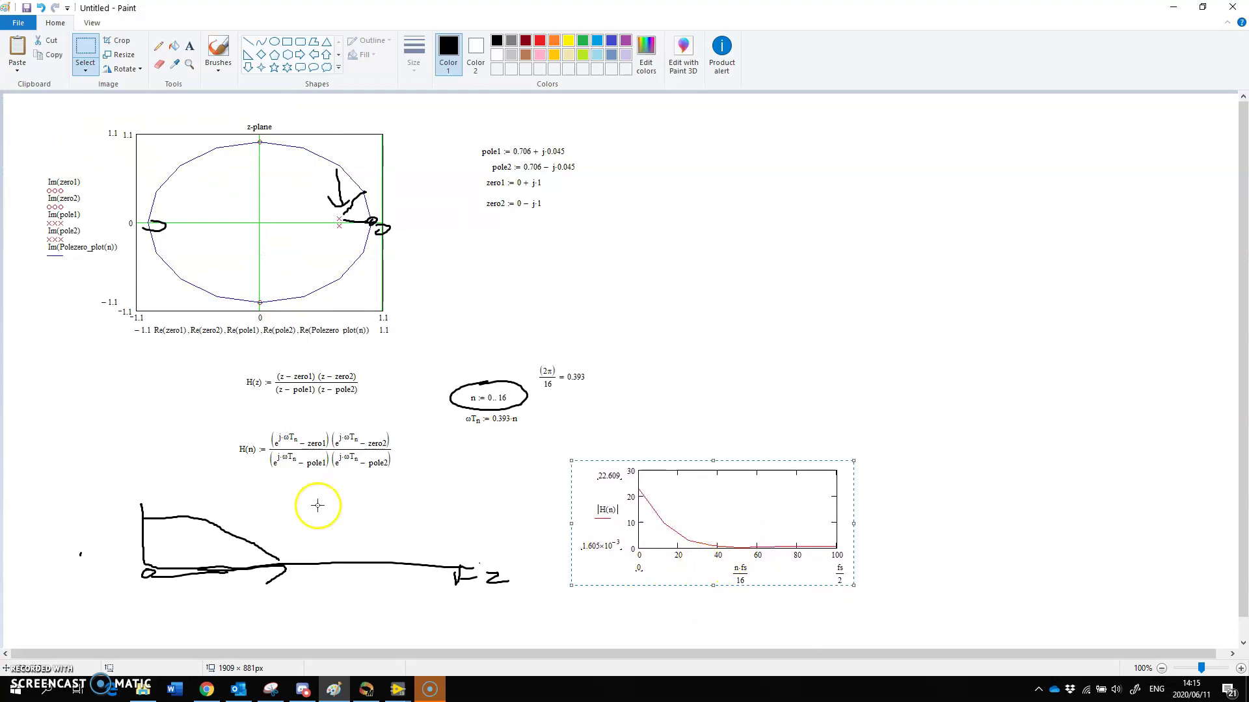
pyautogui.click(247, 460)
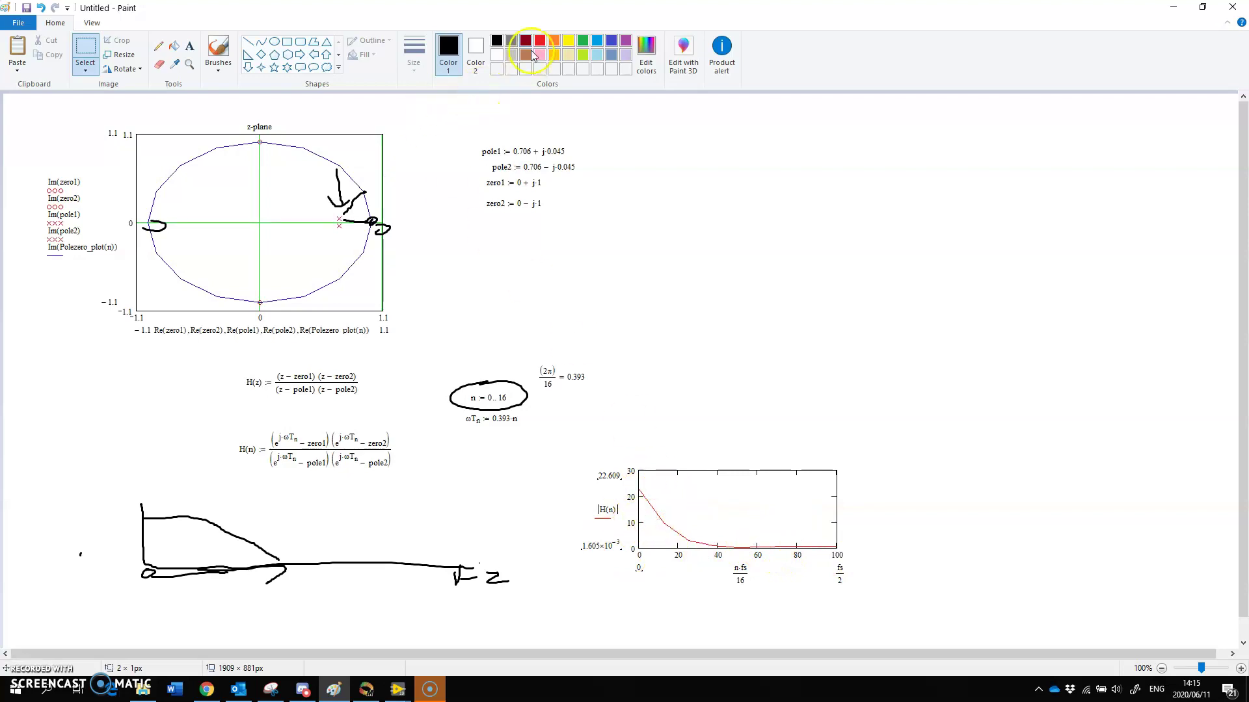
# In red, sketch axes and a response curve at upper right, labelled 2 and 50.
pyautogui.moveTo(676, 153); pyautogui.dragTo(682, 157)
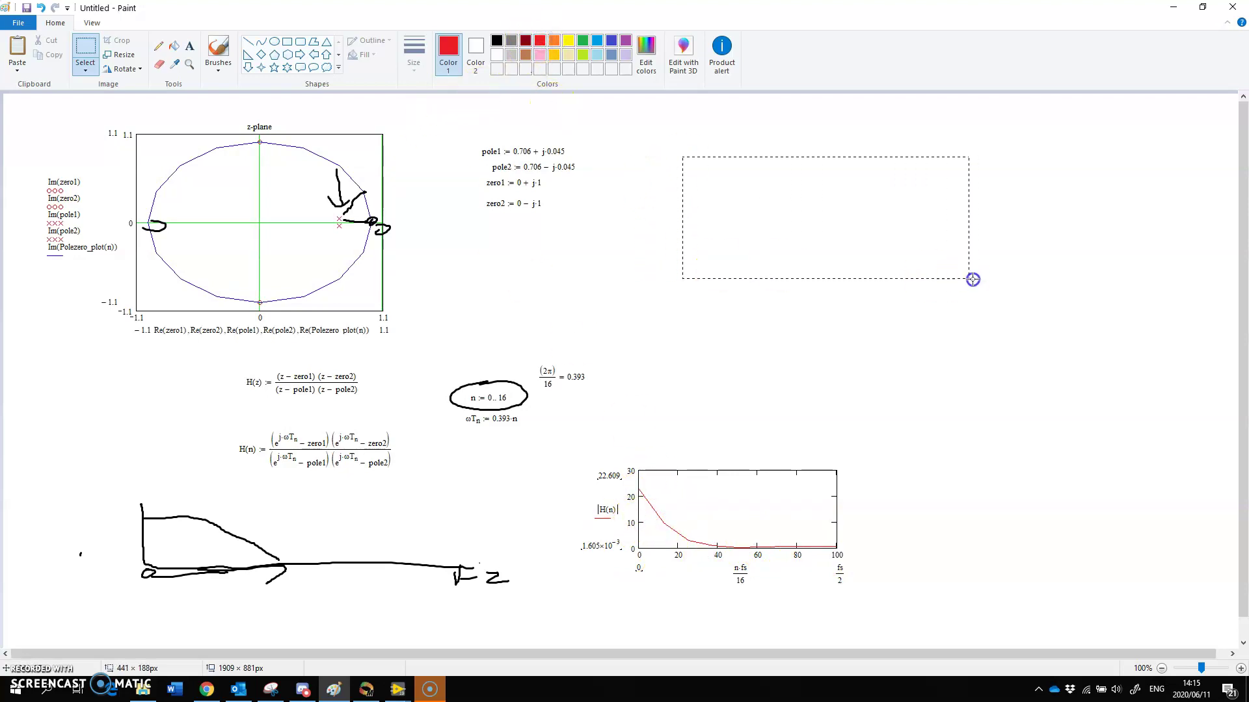
pyautogui.moveTo(972, 279); pyautogui.dragTo(952, 277)
pyautogui.click(217, 62)
pyautogui.click(218, 52)
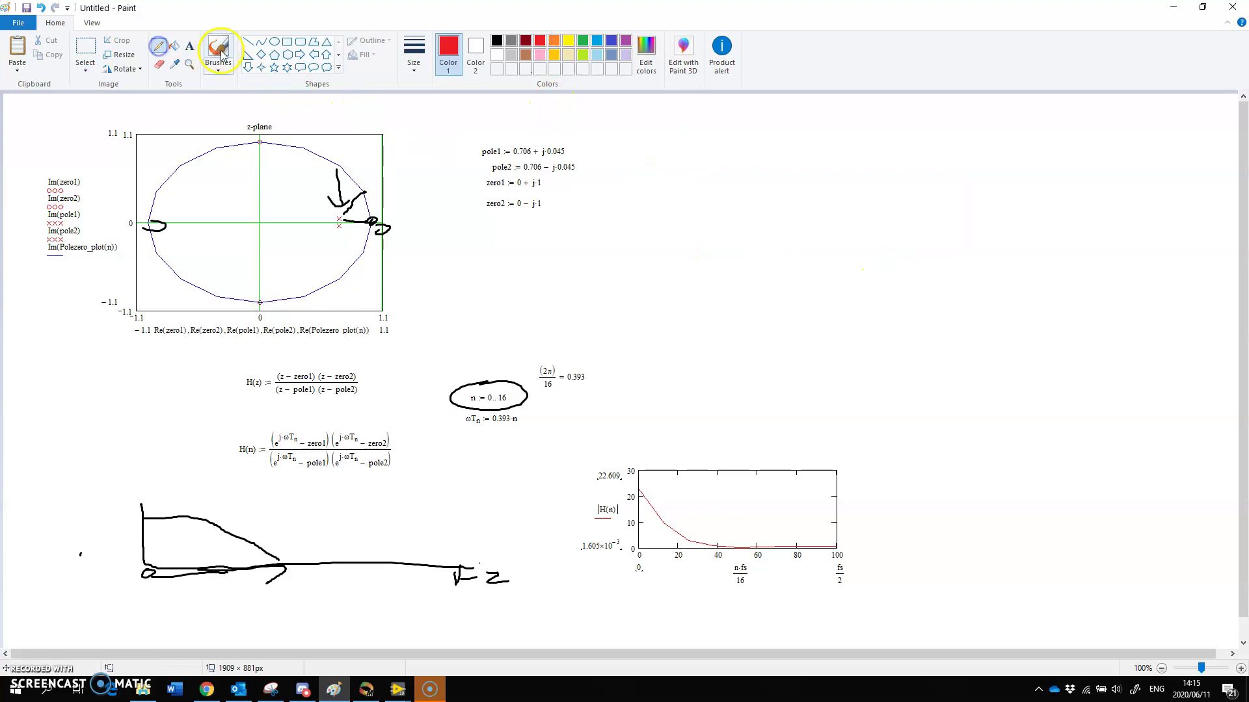
pyautogui.moveTo(744, 194)
pyautogui.mouseDown()
pyautogui.moveTo(739, 228)
pyautogui.moveTo(871, 285)
pyautogui.mouseUp()
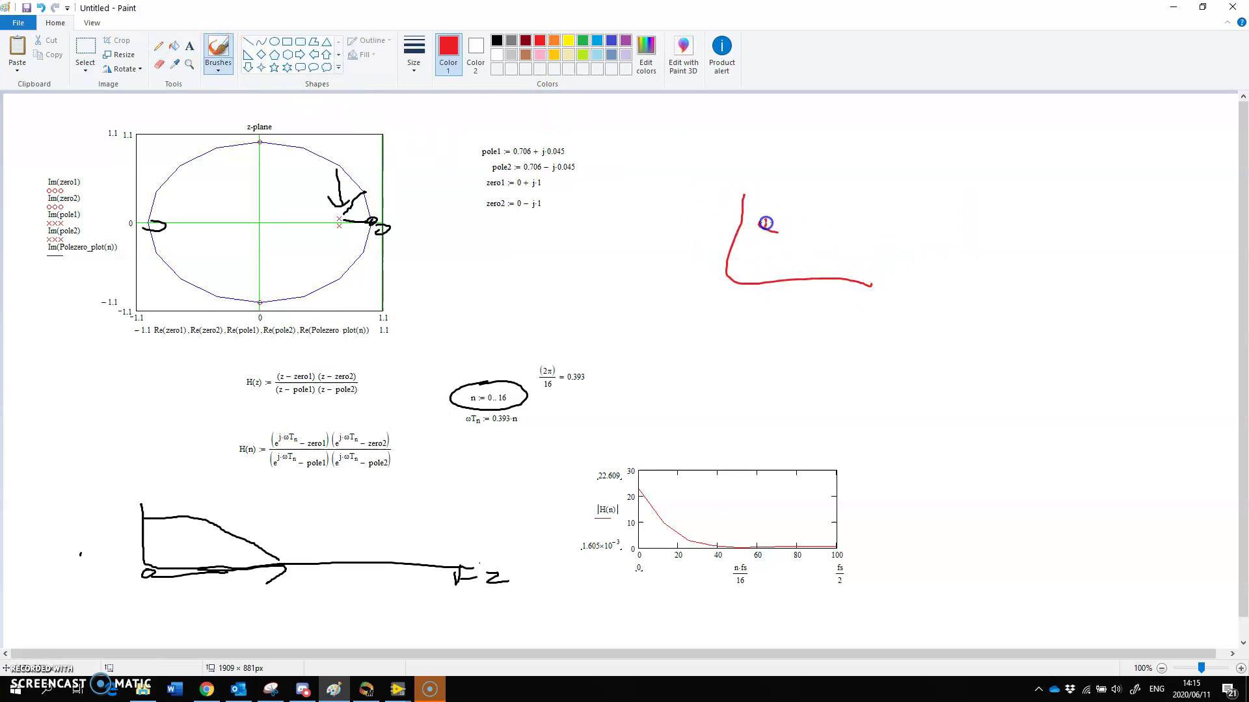
pyautogui.moveTo(751, 287)
pyautogui.mouseDown()
pyautogui.moveTo(785, 300)
pyautogui.moveTo(840, 294)
pyautogui.mouseUp()
pyautogui.moveTo(870, 284); pyautogui.dragTo(852, 303)
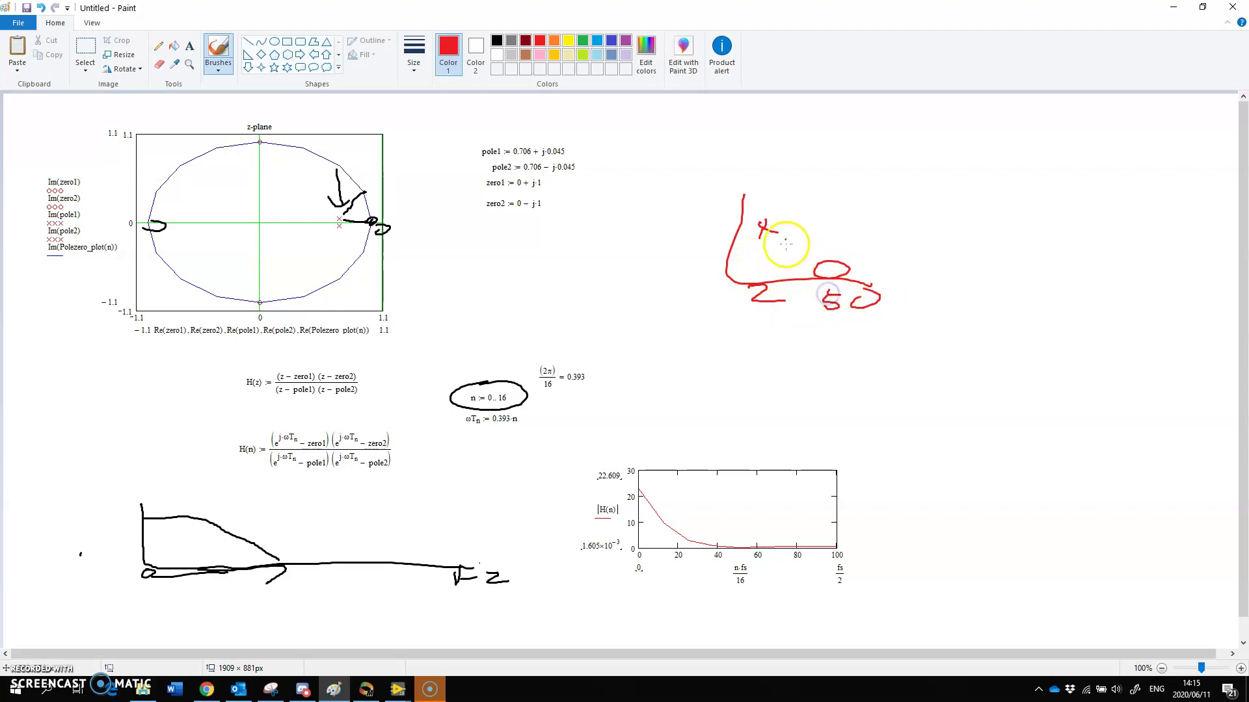
pyautogui.moveTo(740, 204)
pyautogui.mouseDown()
pyautogui.moveTo(779, 219)
pyautogui.moveTo(812, 269)
pyautogui.moveTo(900, 278)
pyautogui.mouseUp()
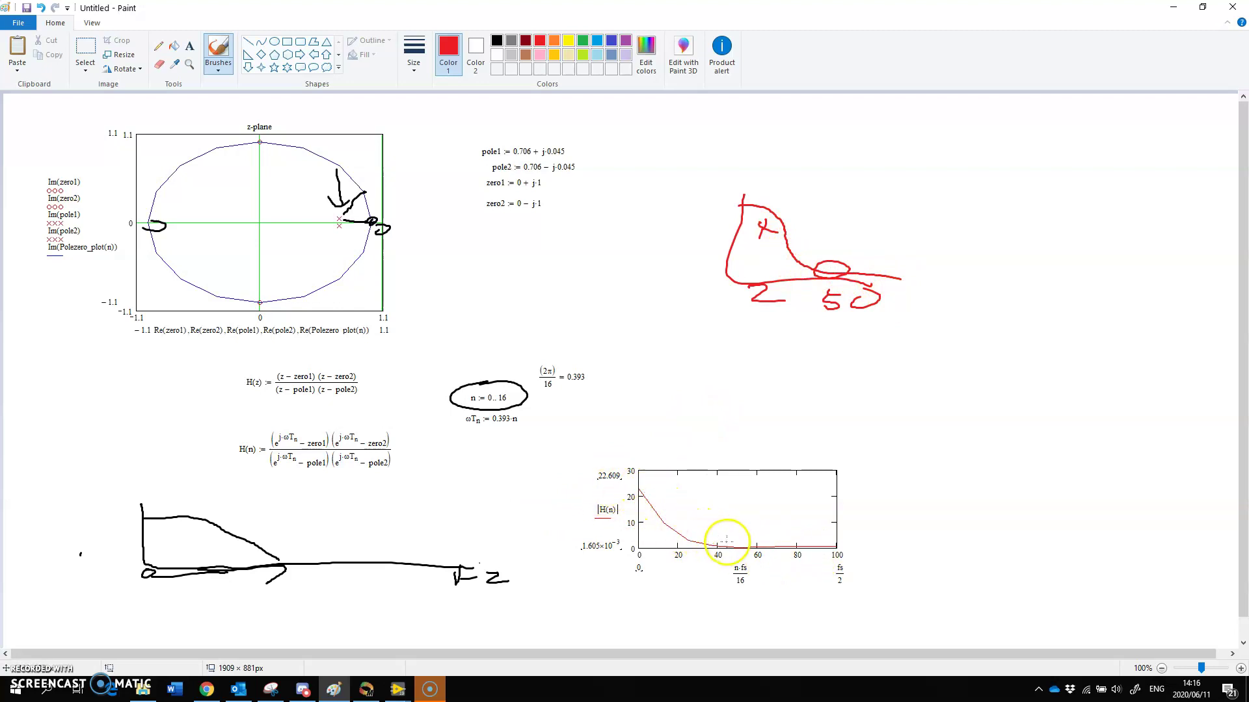
# Sketch red axes with two upright arrows, an x mark above them, and circled arrow bases.
pyautogui.moveTo(970, 195)
pyautogui.mouseDown()
pyautogui.moveTo(998, 267)
pyautogui.moveTo(1131, 271)
pyautogui.mouseUp()
pyautogui.moveTo(1006, 244)
pyautogui.mouseDown()
pyautogui.moveTo(1006, 265)
pyautogui.moveTo(1077, 250)
pyautogui.mouseUp()
pyautogui.moveTo(1119, 247); pyautogui.dragTo(1118, 266)
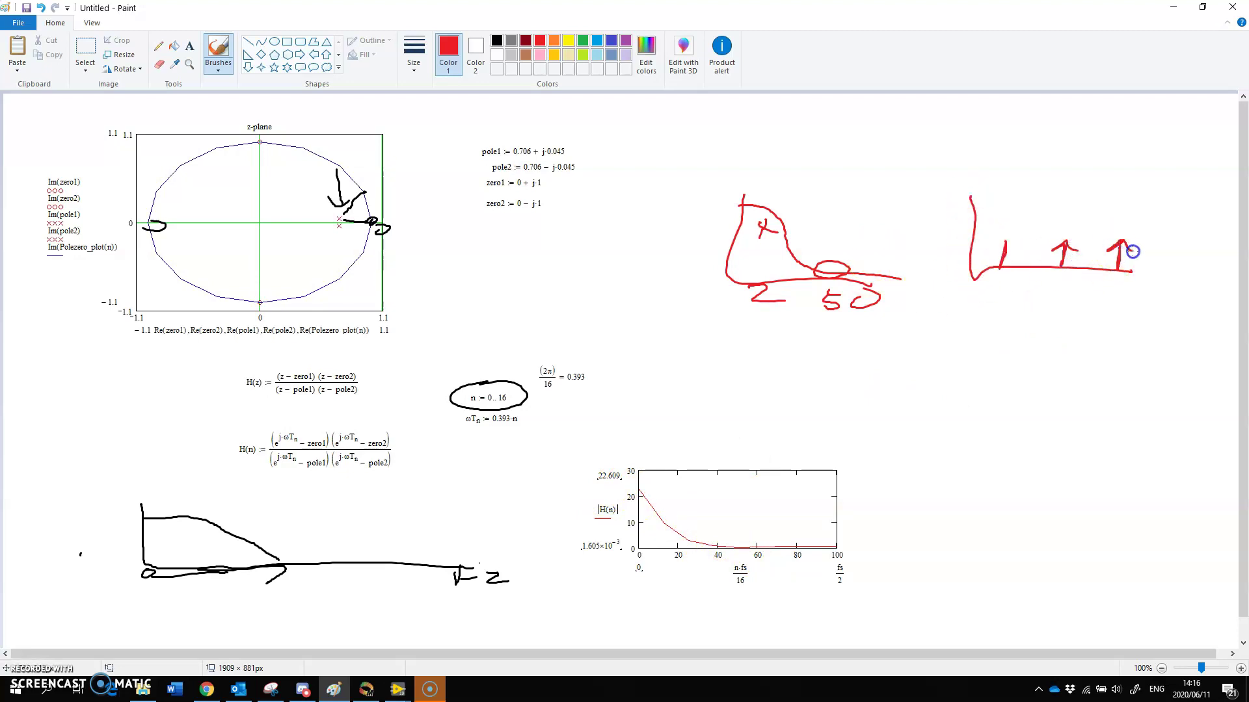
pyautogui.click(1073, 254)
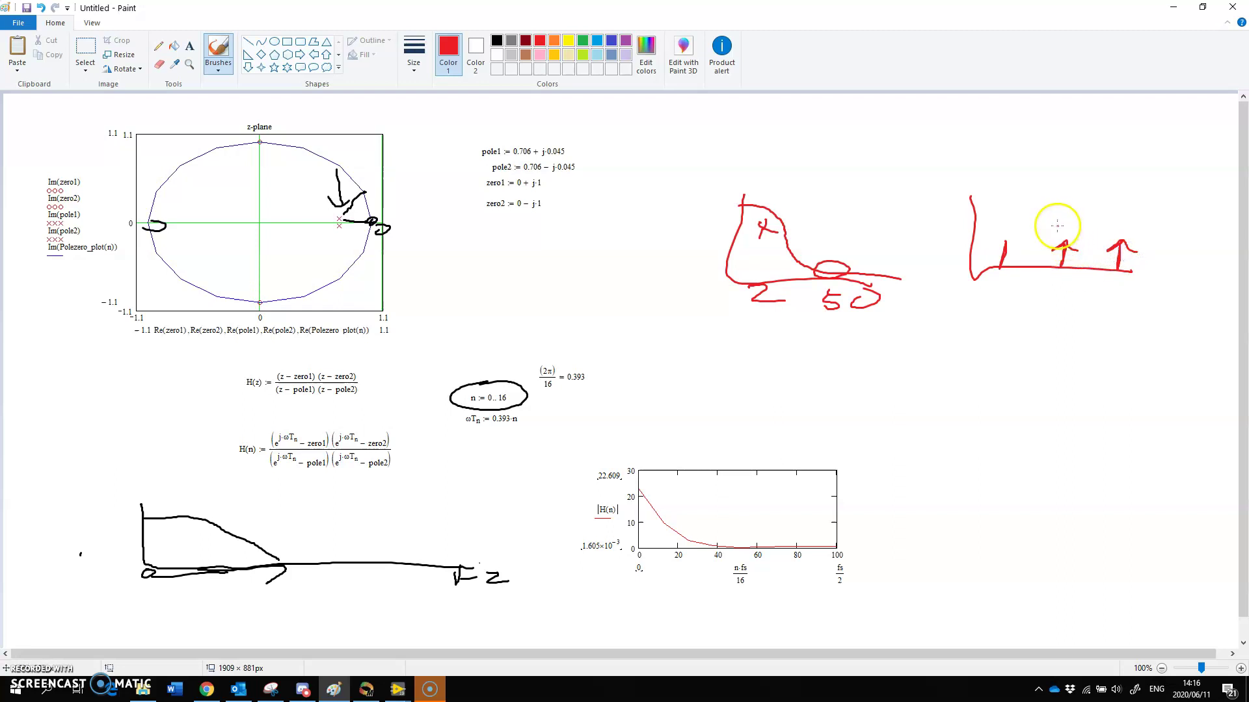
pyautogui.moveTo(1057, 225)
pyautogui.mouseDown()
pyautogui.moveTo(1078, 234)
pyautogui.moveTo(1060, 235)
pyautogui.mouseUp()
pyautogui.moveTo(1120, 265)
pyautogui.mouseDown()
pyautogui.moveTo(1132, 273)
pyautogui.moveTo(1121, 266)
pyautogui.mouseUp()
pyautogui.moveTo(1009, 267); pyautogui.dragTo(987, 272)
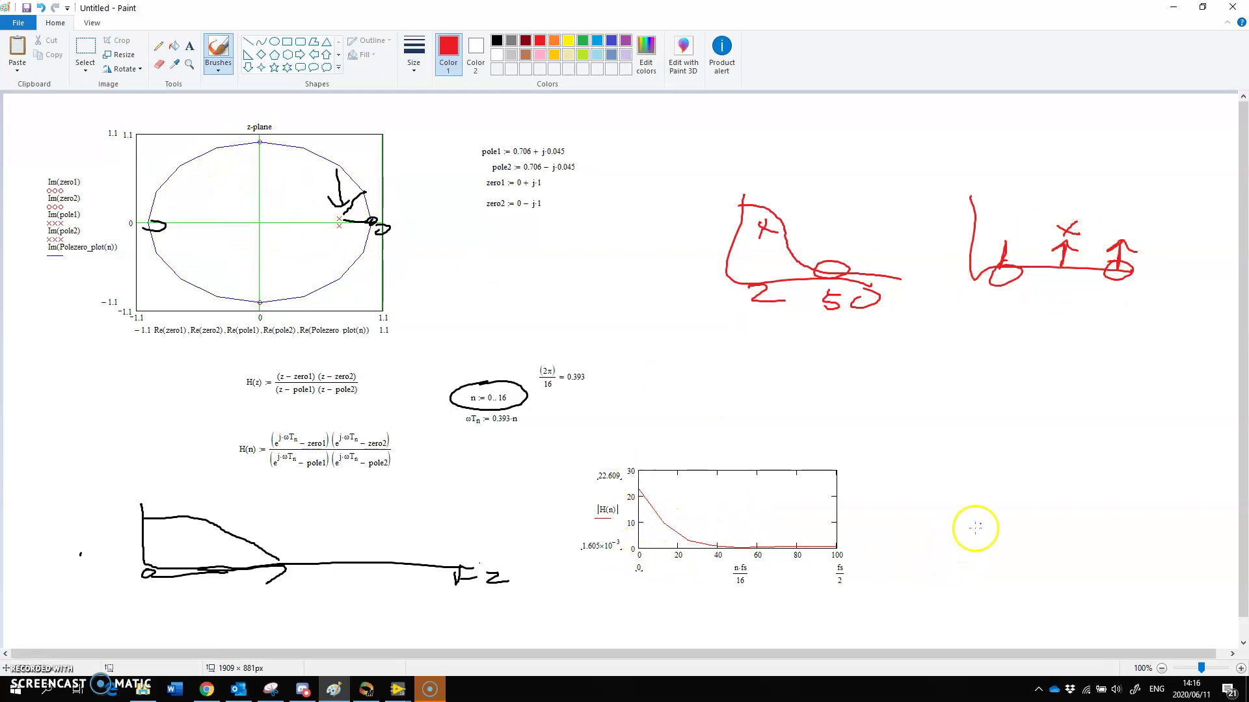
# Draw lower-right axes with a single hump, add an x to the arrow sketch, and start middle-right axes.
pyautogui.moveTo(953, 481); pyautogui.dragTo(1104, 535)
pyautogui.moveTo(952, 541)
pyautogui.mouseDown()
pyautogui.moveTo(1039, 494)
pyautogui.moveTo(1086, 526)
pyautogui.moveTo(1119, 528)
pyautogui.mouseUp()
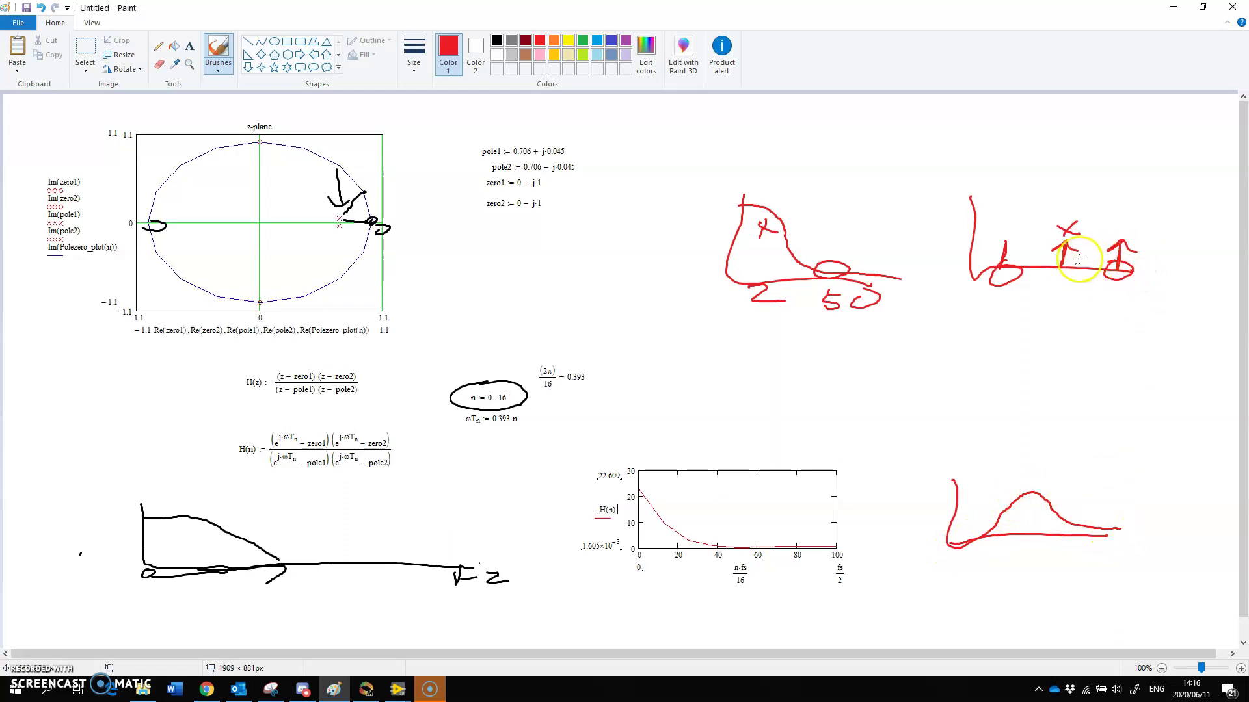
pyautogui.moveTo(1121, 228); pyautogui.dragTo(1134, 231)
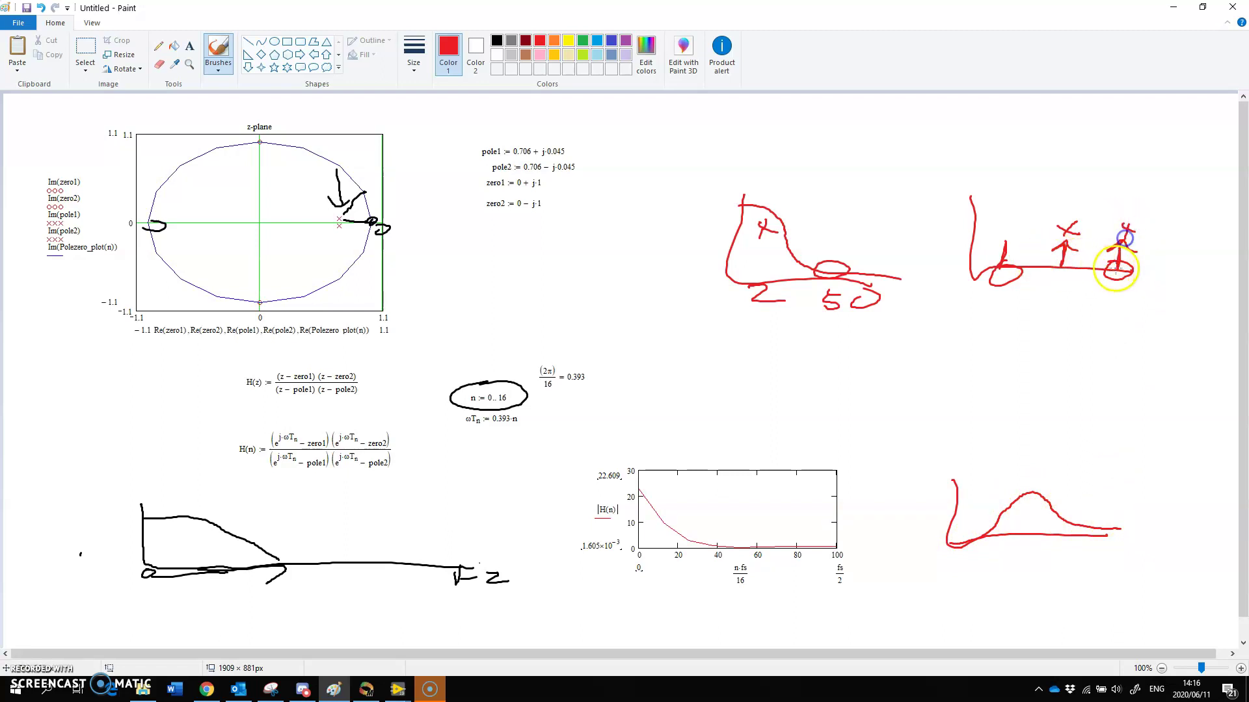
pyautogui.click(1071, 262)
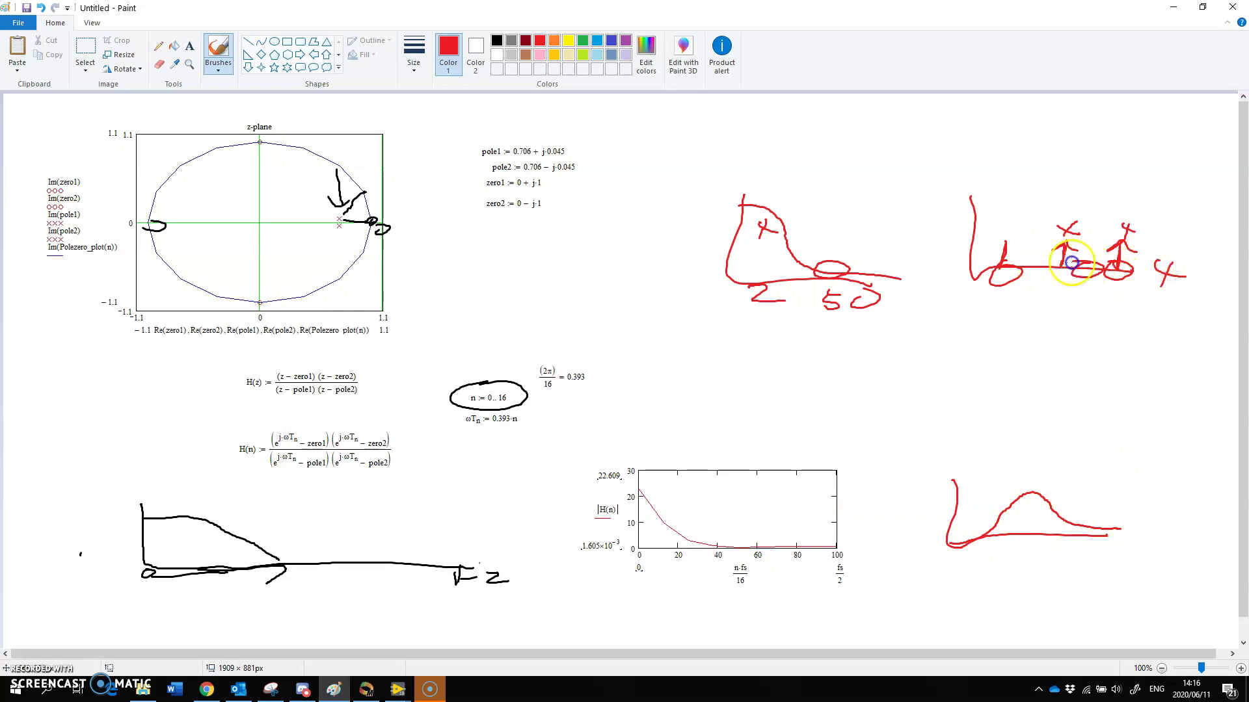
pyautogui.moveTo(979, 333)
pyautogui.mouseDown()
pyautogui.moveTo(1057, 410)
pyautogui.moveTo(1083, 413)
pyautogui.mouseUp()
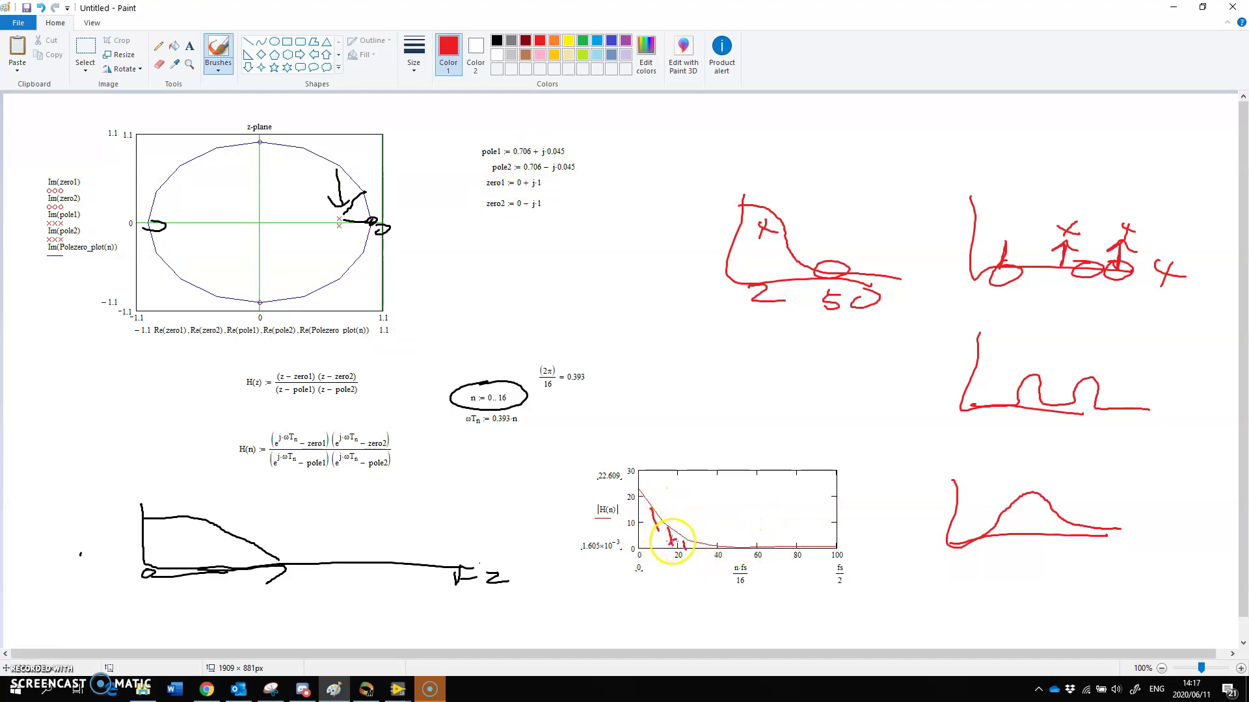
# Circle the region near 20 on |H(n)|, arrow the 1.605×10⁻³ label, and loop H(n) to the plot.
pyautogui.moveTo(679, 538); pyautogui.dragTo(670, 545)
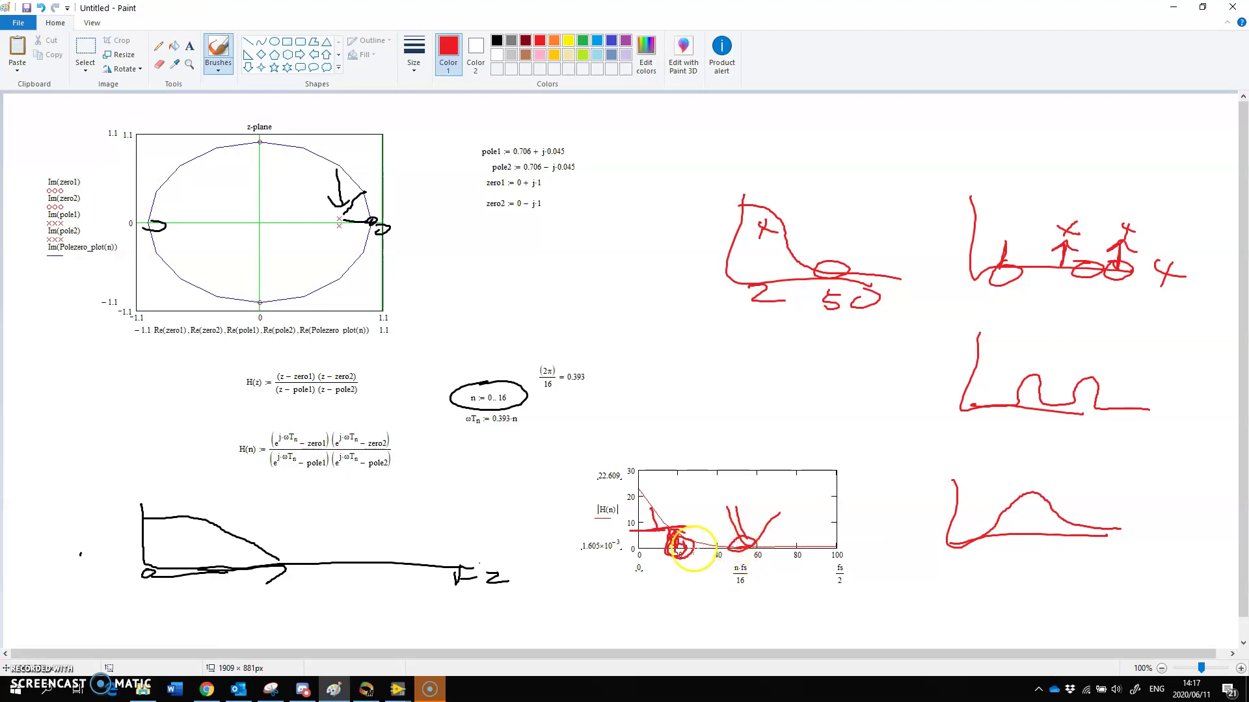
pyautogui.moveTo(583, 554); pyautogui.dragTo(620, 545)
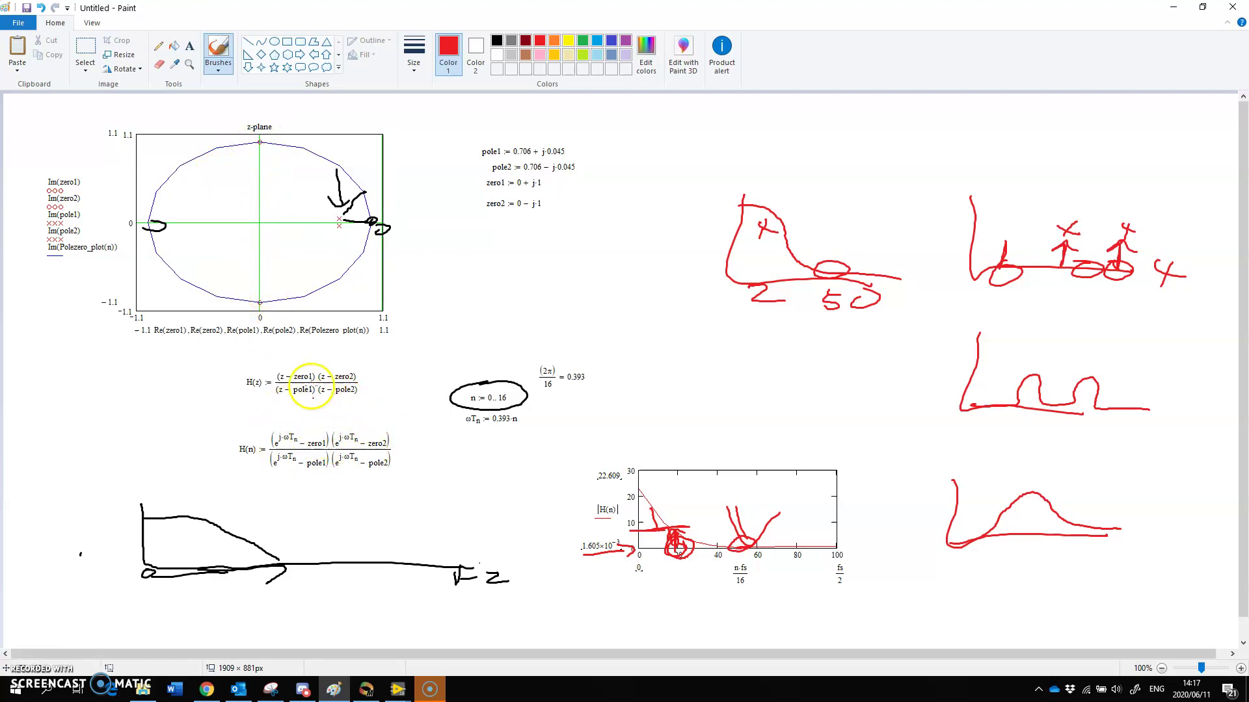
pyautogui.moveTo(300, 413)
pyautogui.mouseDown()
pyautogui.moveTo(224, 445)
pyautogui.moveTo(344, 491)
pyautogui.moveTo(436, 463)
pyautogui.moveTo(247, 430)
pyautogui.mouseUp()
pyautogui.moveTo(424, 478)
pyautogui.mouseDown()
pyautogui.moveTo(548, 483)
pyautogui.moveTo(545, 514)
pyautogui.mouseUp()
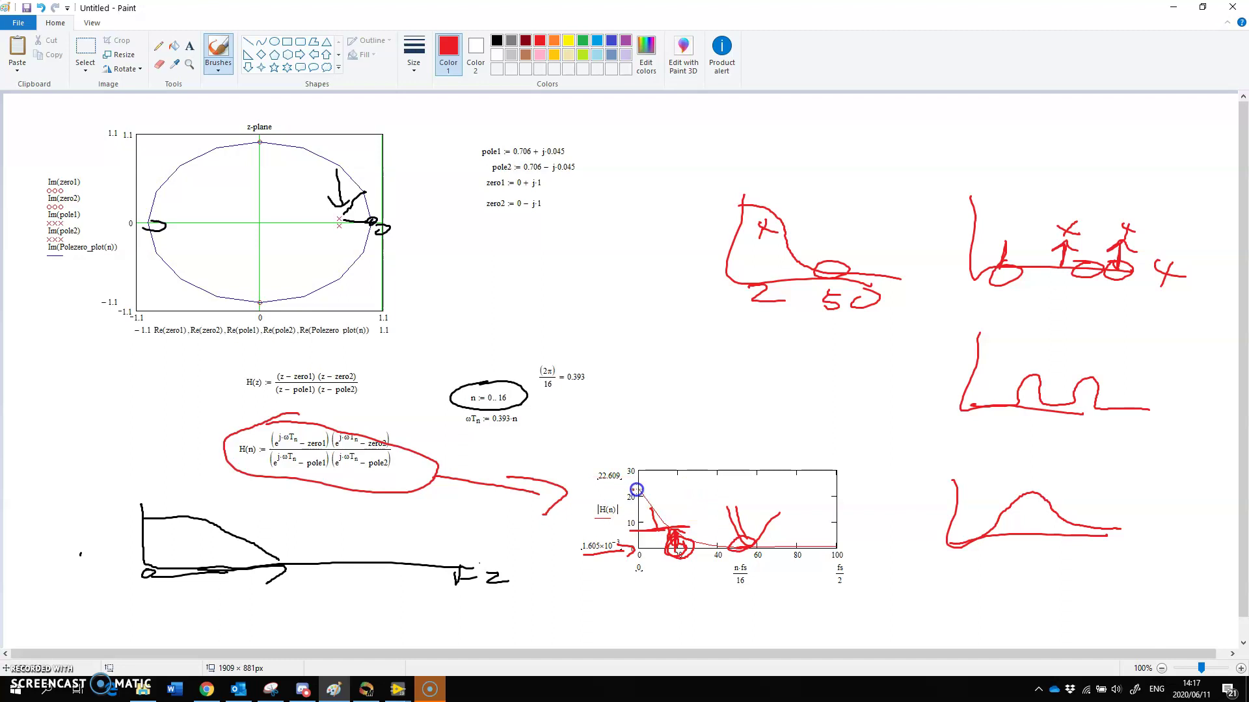